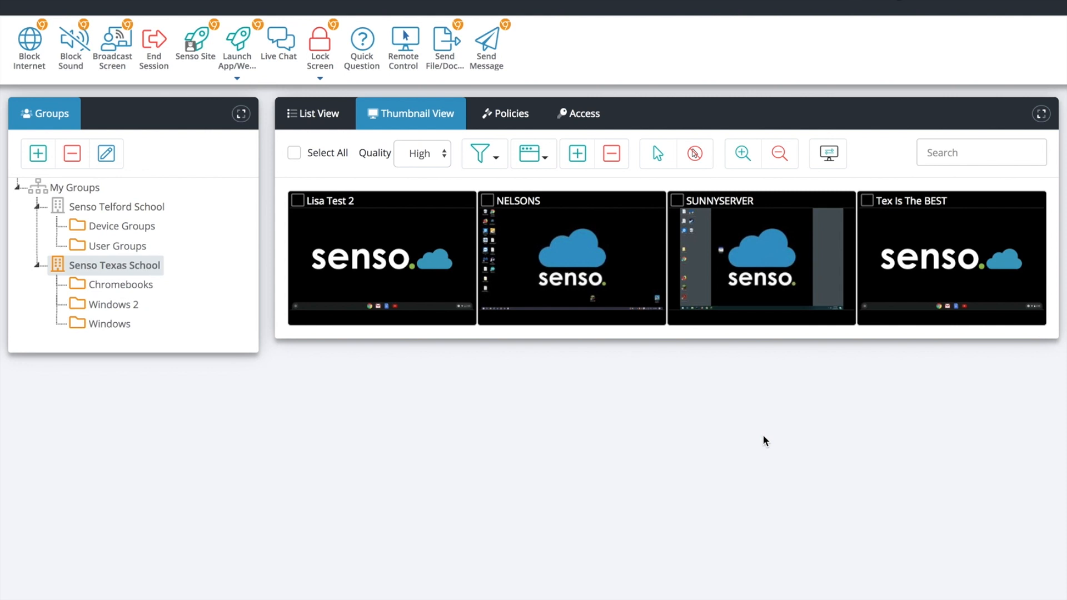
Review the options for filtering the device thumbnails by login status and for their titles.
click(500, 167)
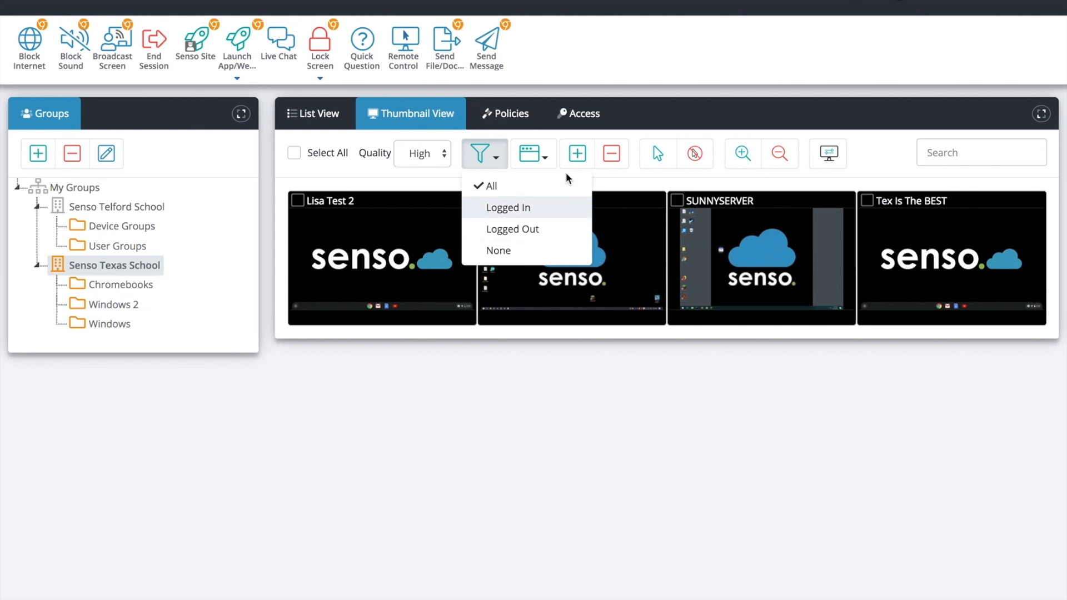
click(544, 153)
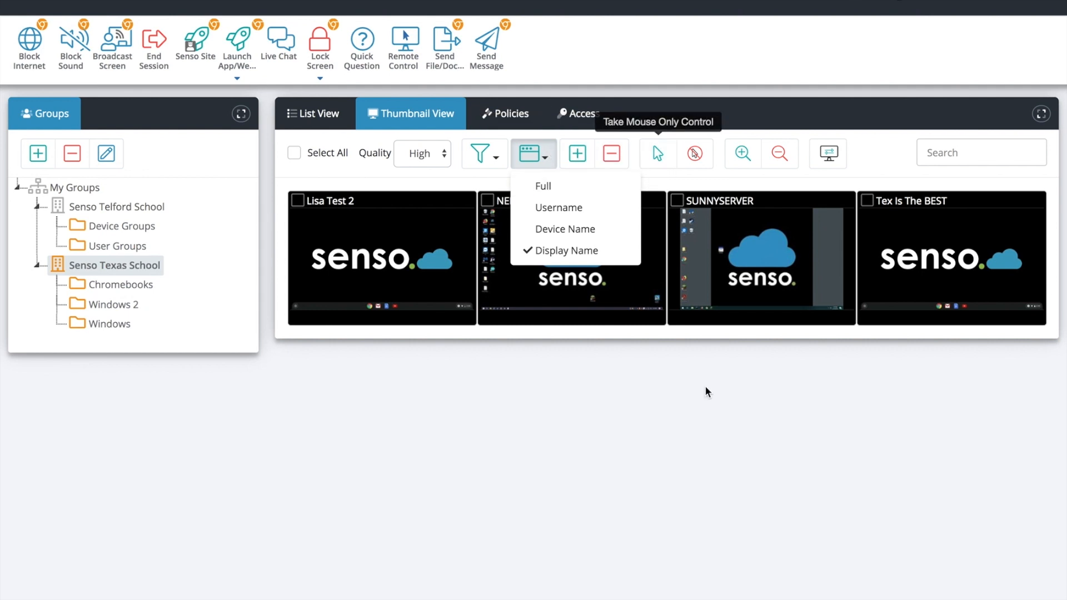
click(718, 429)
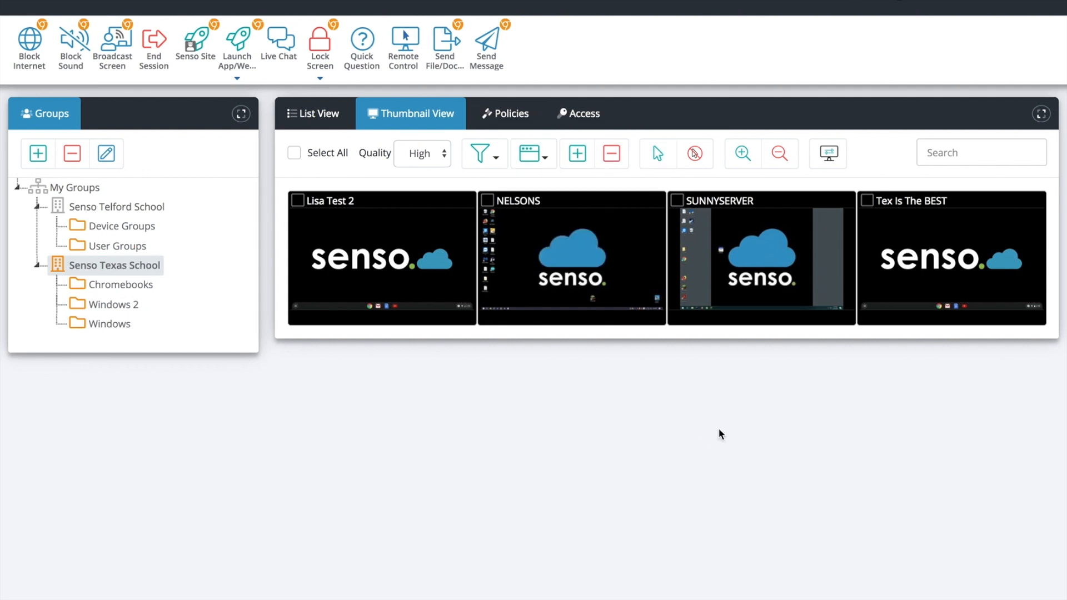
Enlarge the thumbnails to three per row and take mouse-only control of the two Windows devices.
click(743, 154)
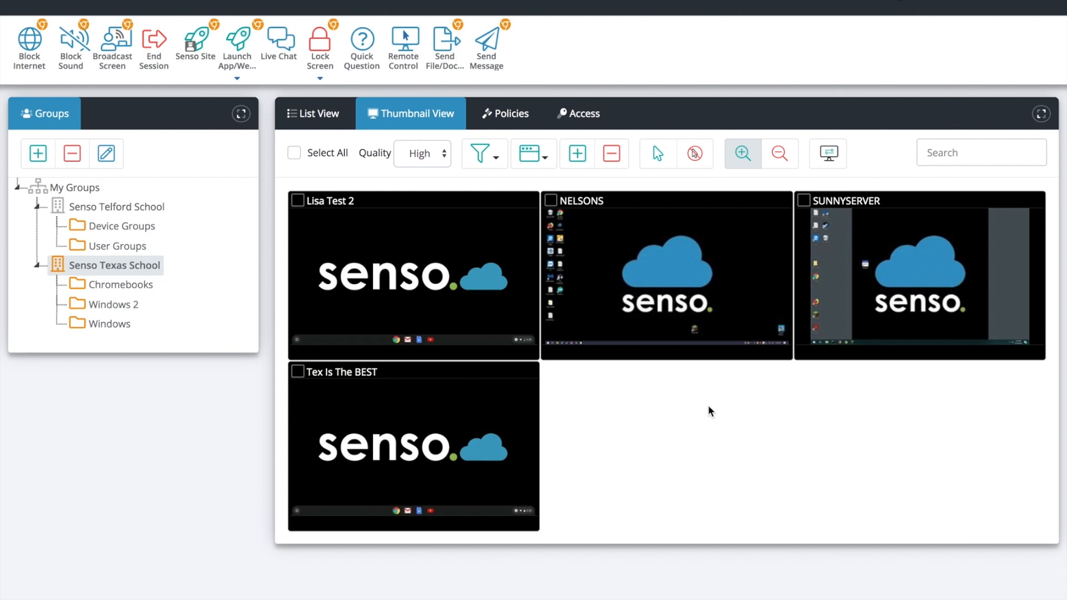
click(298, 201)
click(558, 222)
click(295, 201)
click(803, 201)
click(658, 157)
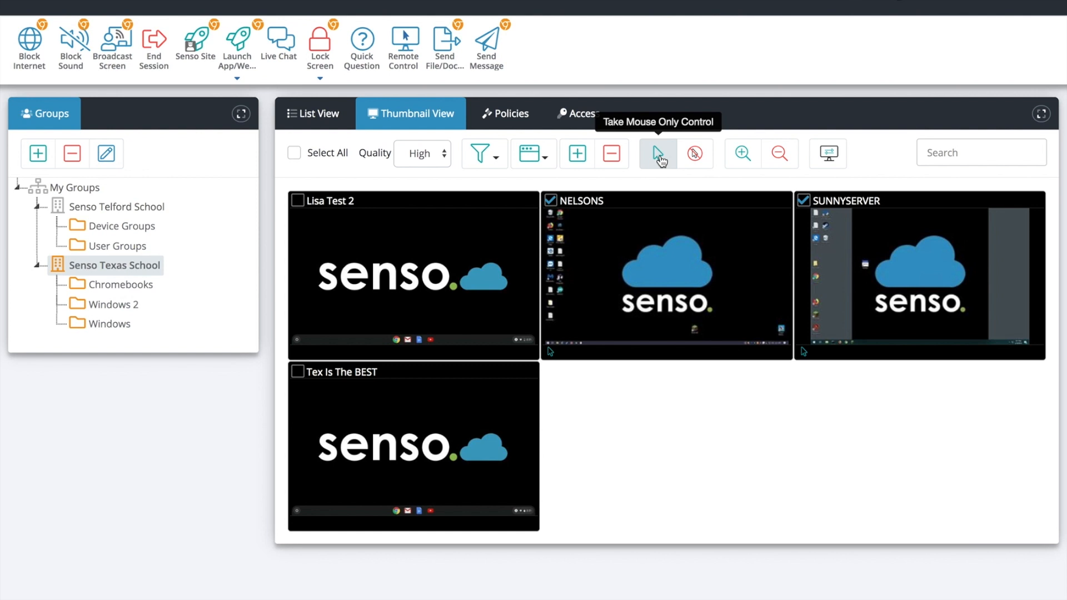
Open and close Chrome on the first Windows device through its enlarged thumbnail, and stop mouse-only control.
click(755, 160)
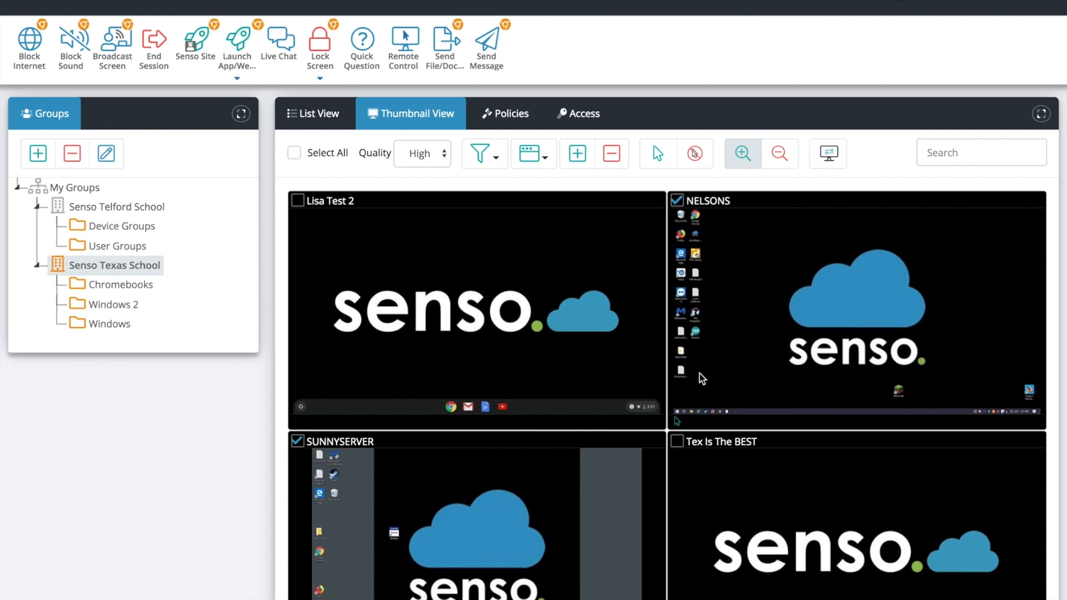
double_click(695, 217)
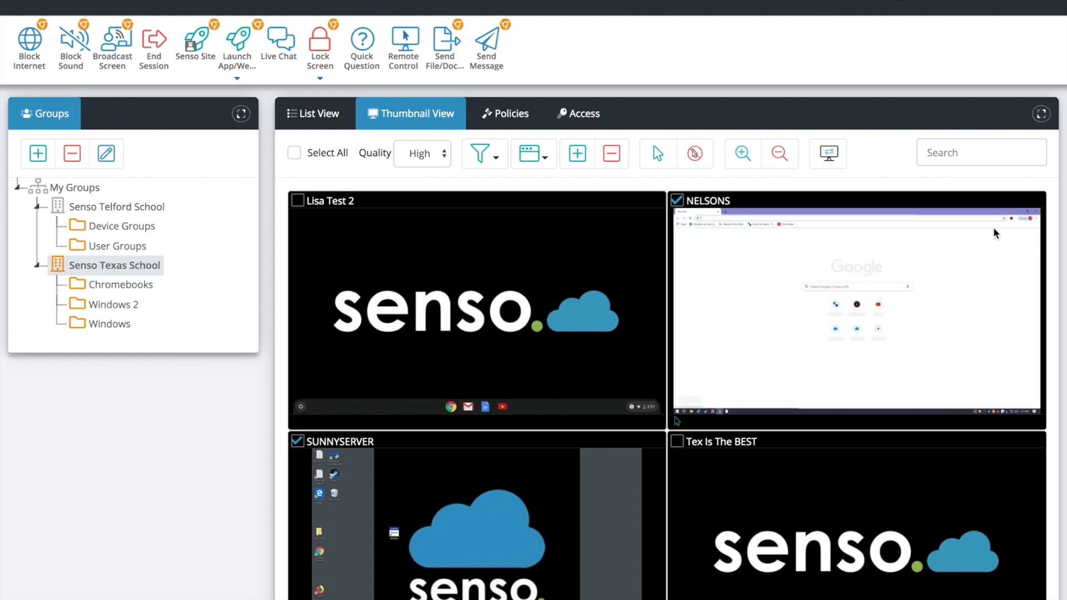
click(1039, 217)
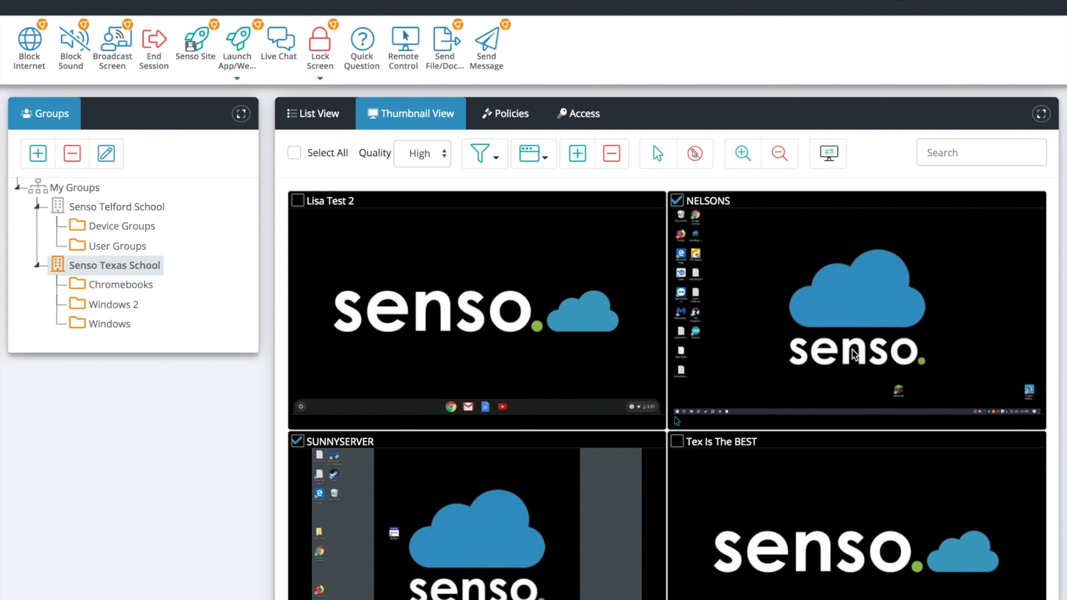
click(695, 154)
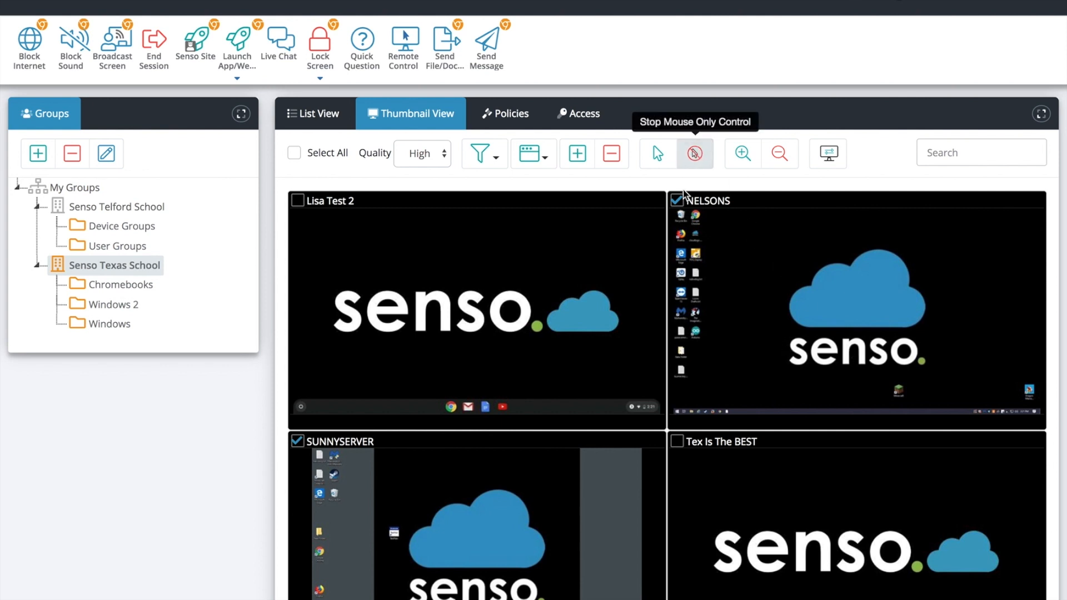
Open a remote control session on the first Windows device, review its control modes and end the session.
double_click(767, 274)
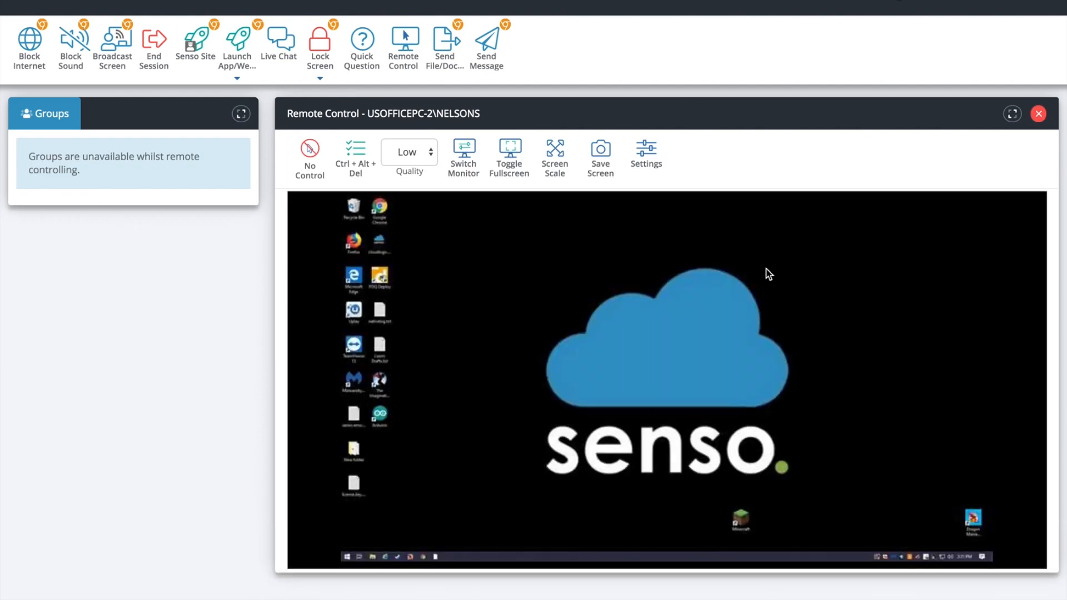
click(310, 150)
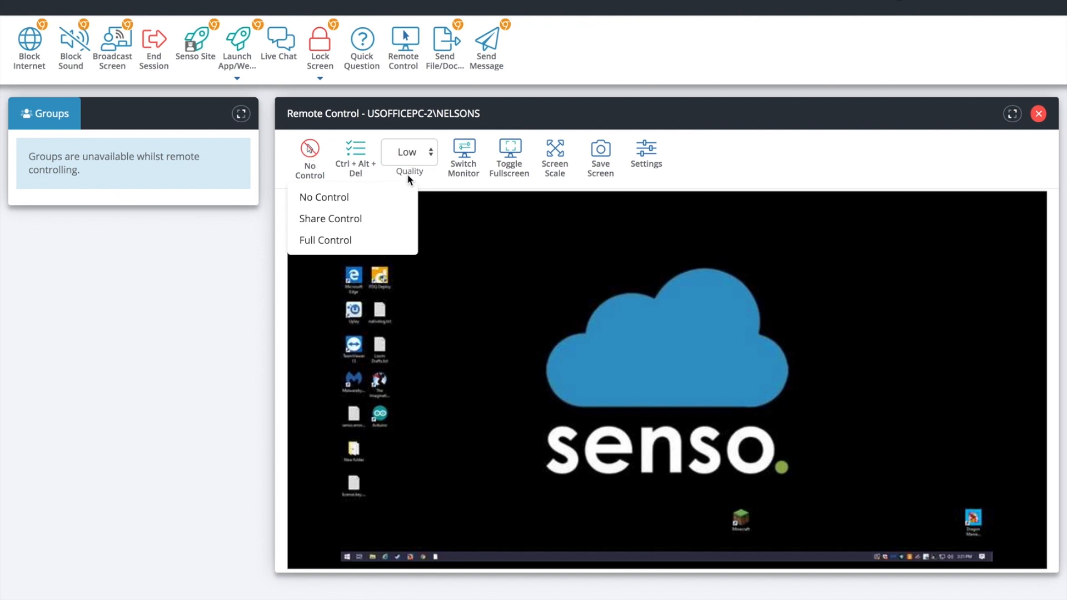
click(1042, 117)
Deselect both Windows devices in the thumbnail view.
scroll(621, 358, down, 2)
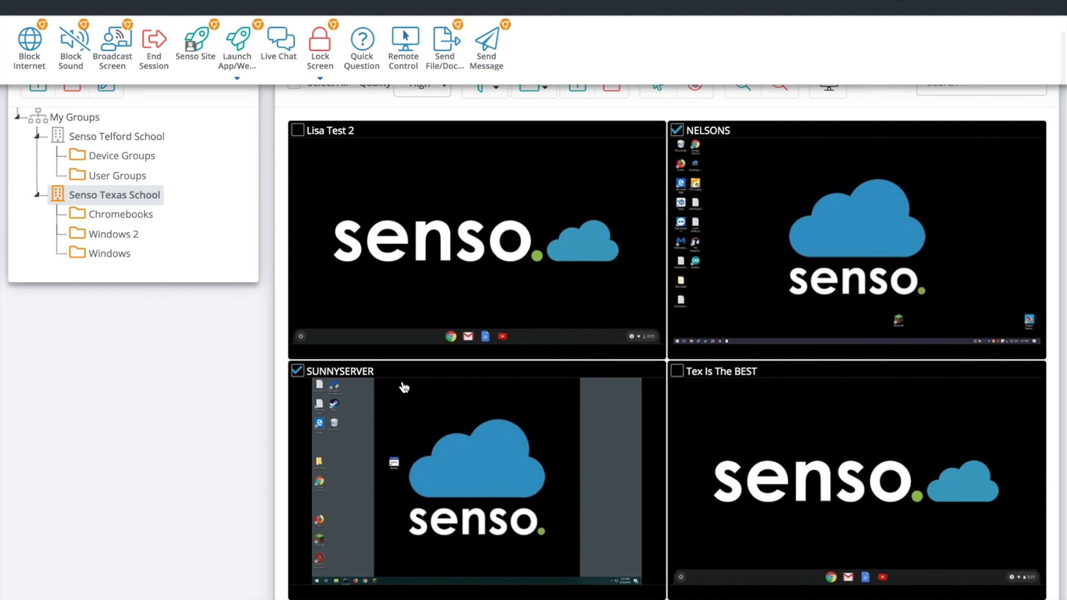
click(299, 371)
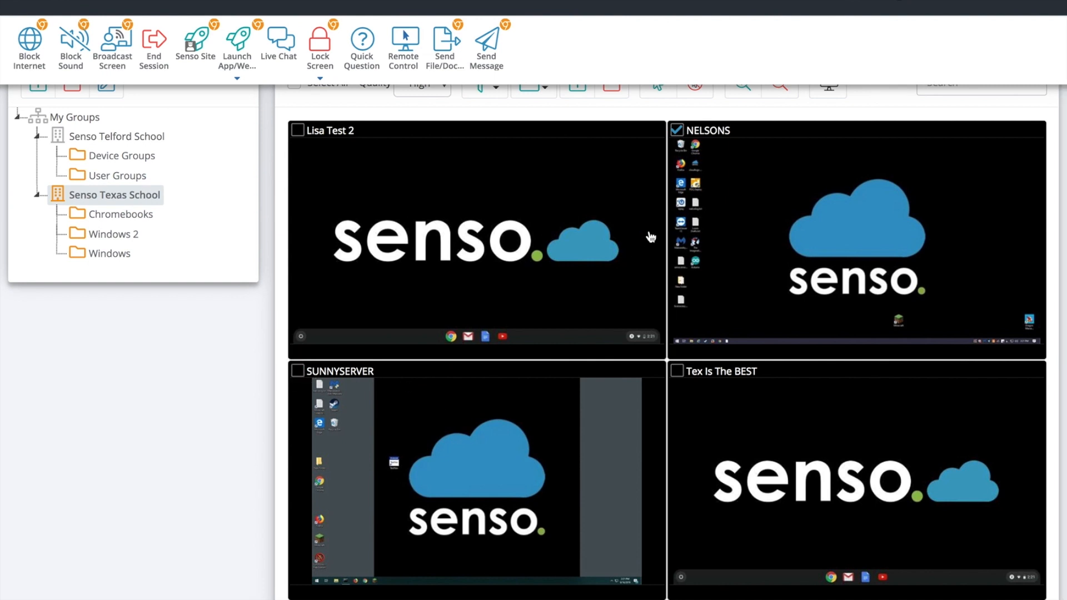
click(677, 130)
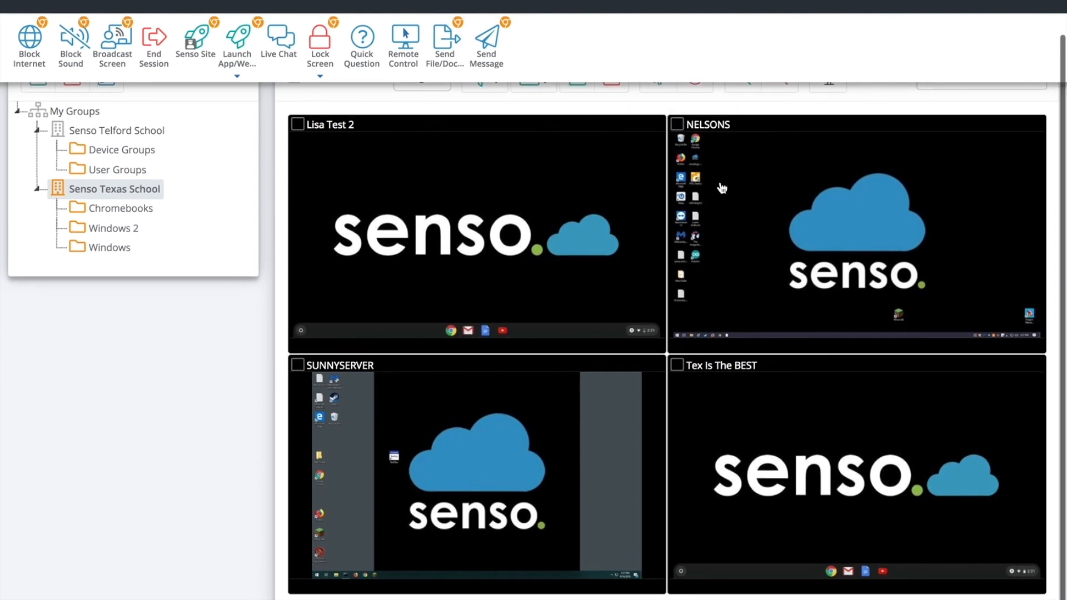
scroll(720, 184, up, 2)
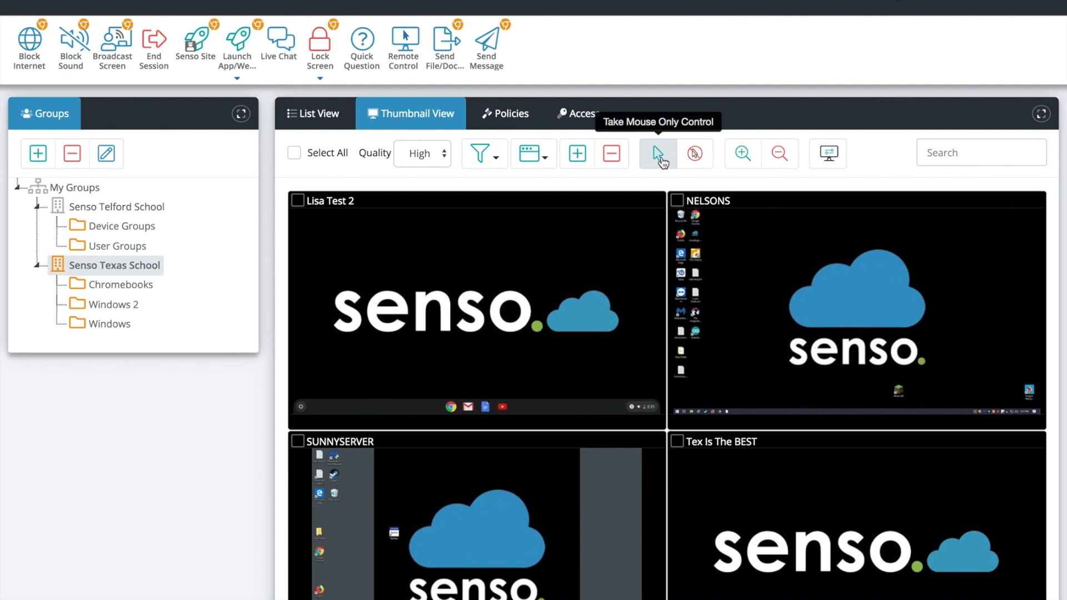
Resize the thumbnails to three per row and set their titles to Device Name.
click(753, 164)
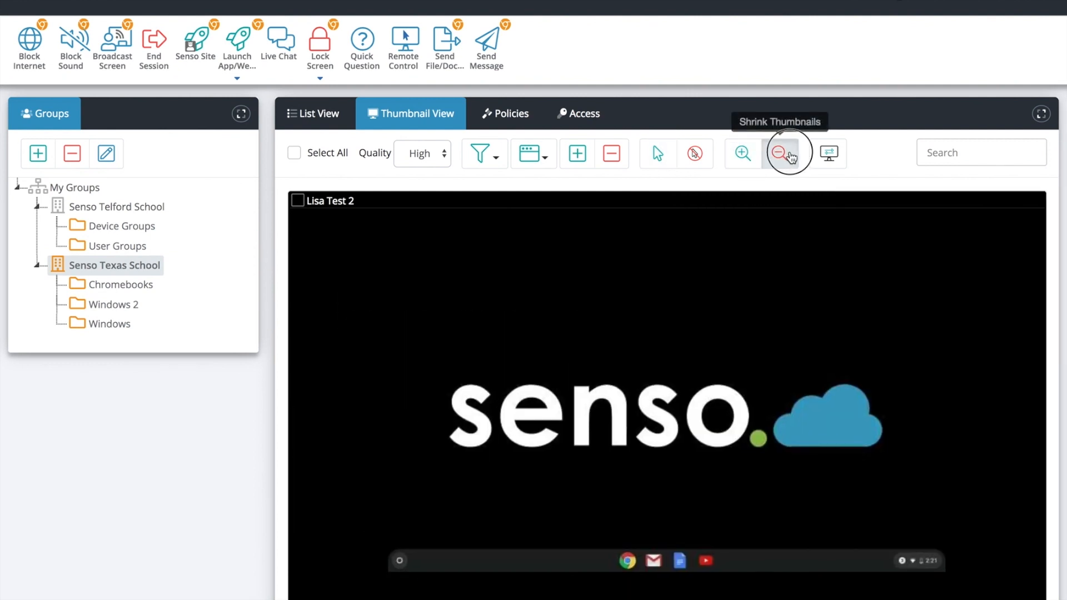
click(790, 157)
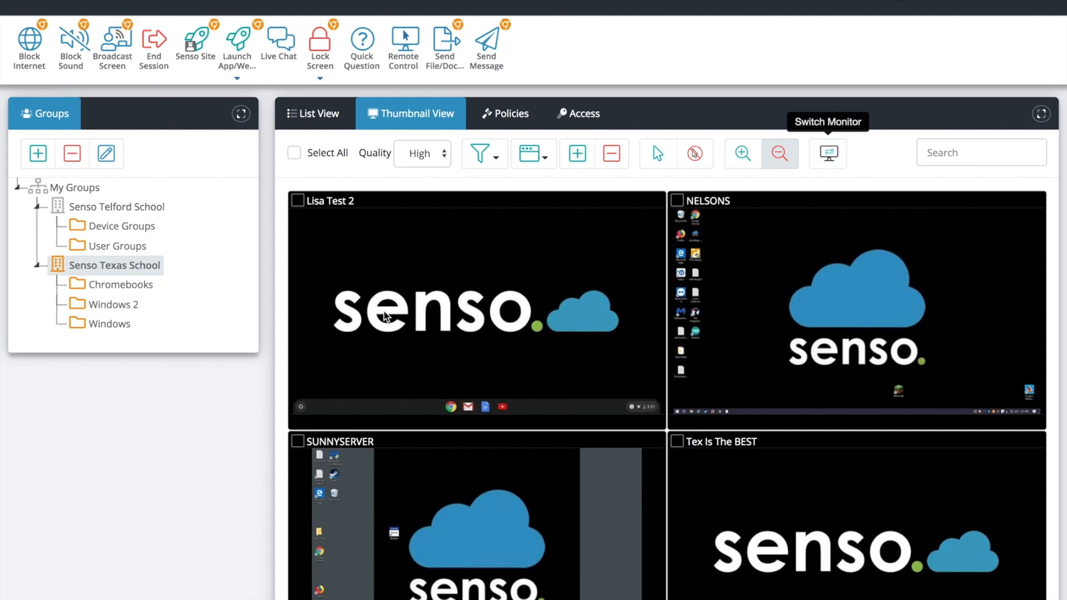
click(779, 154)
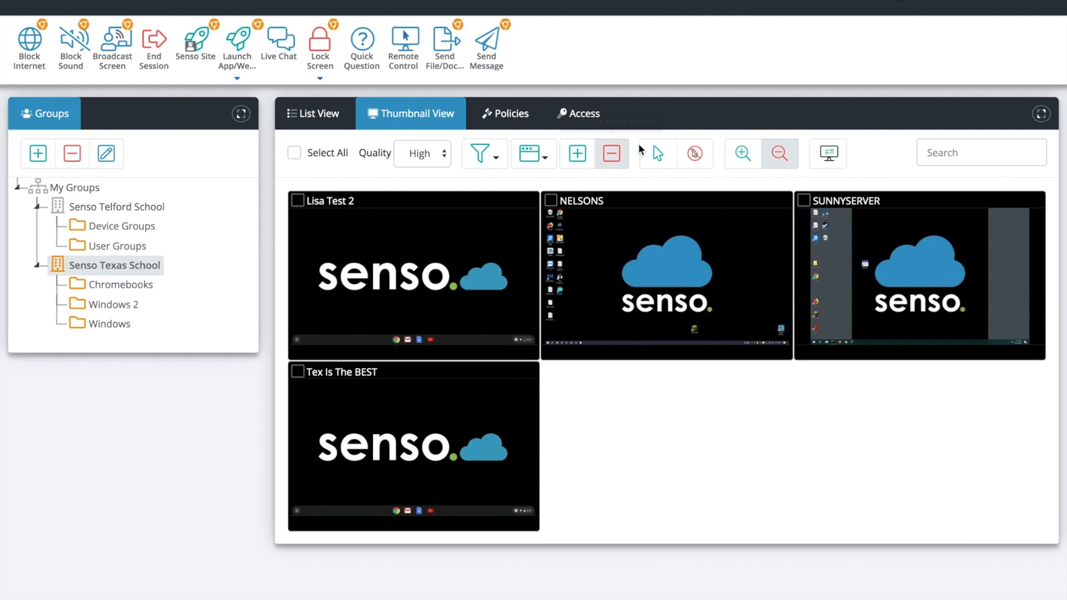
click(533, 155)
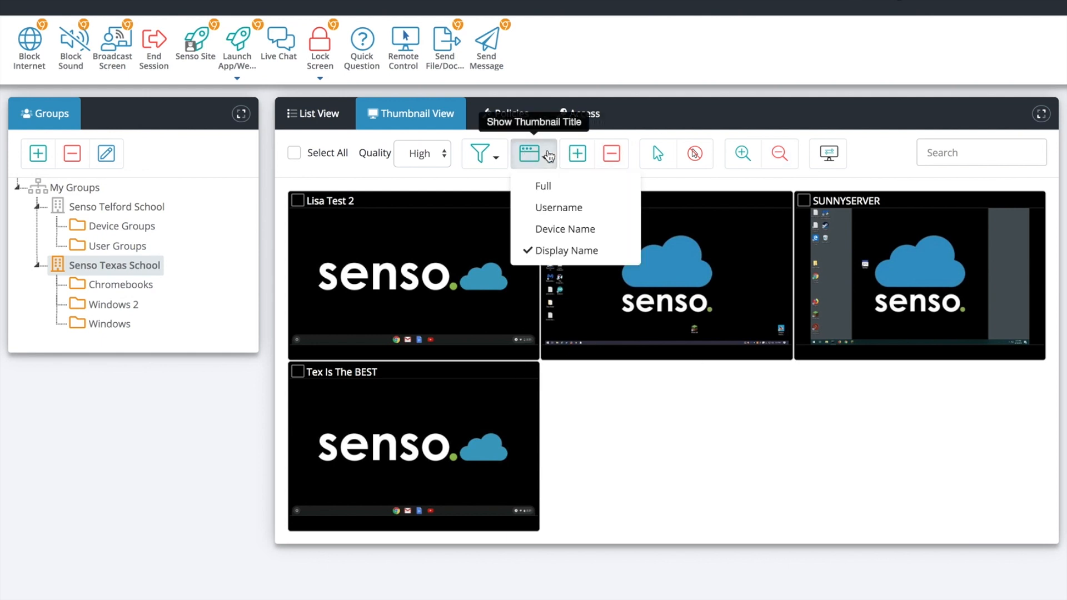
click(539, 233)
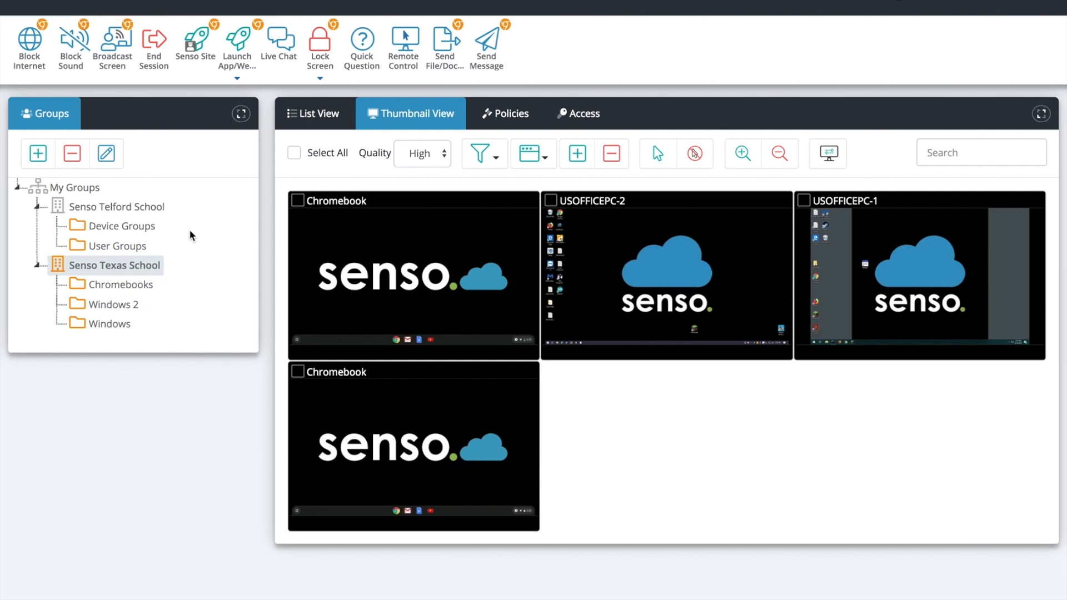
Select all devices and run Block Internet with internet access set to Disable Internet.
click(32, 42)
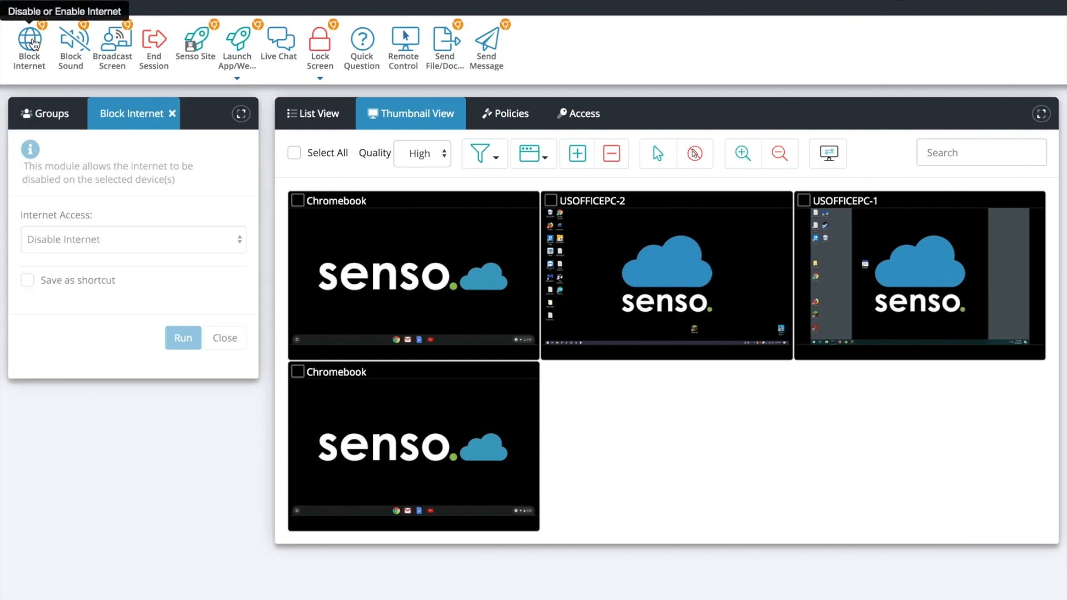
click(294, 153)
click(145, 240)
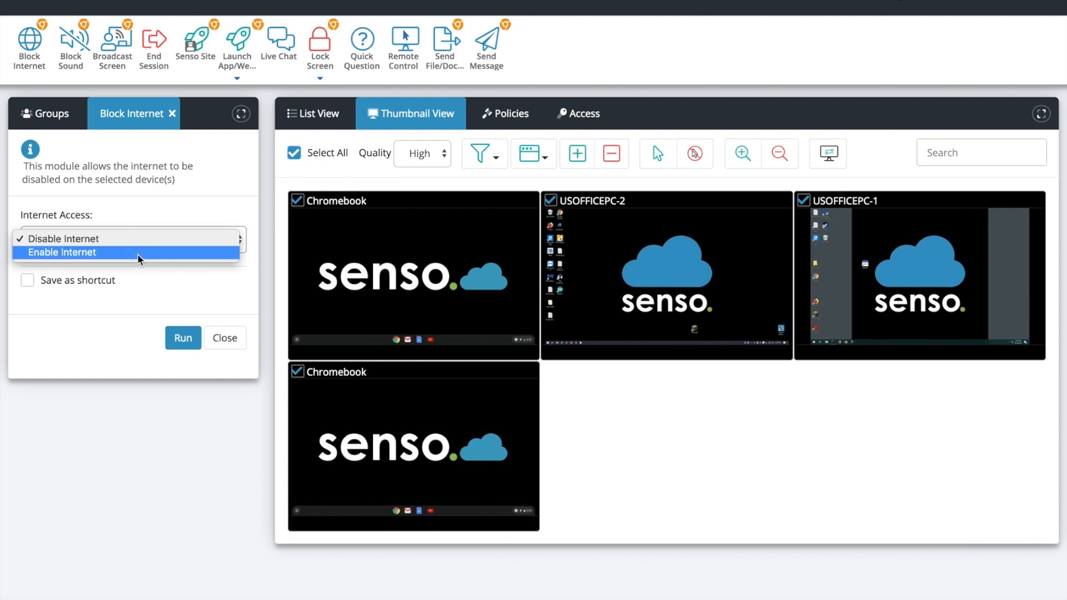
click(137, 255)
click(135, 238)
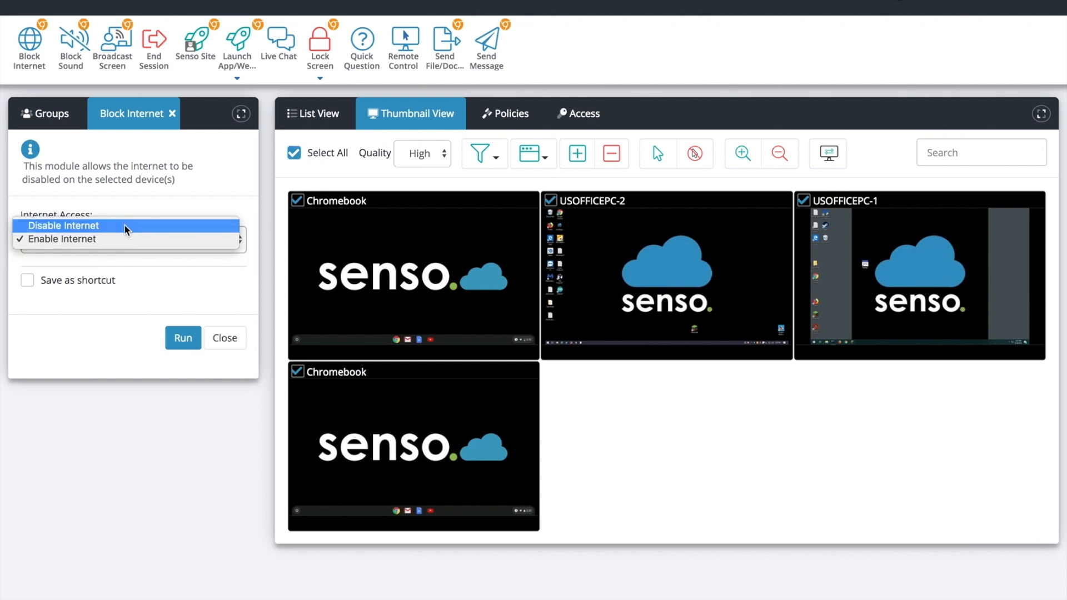
click(125, 224)
click(183, 338)
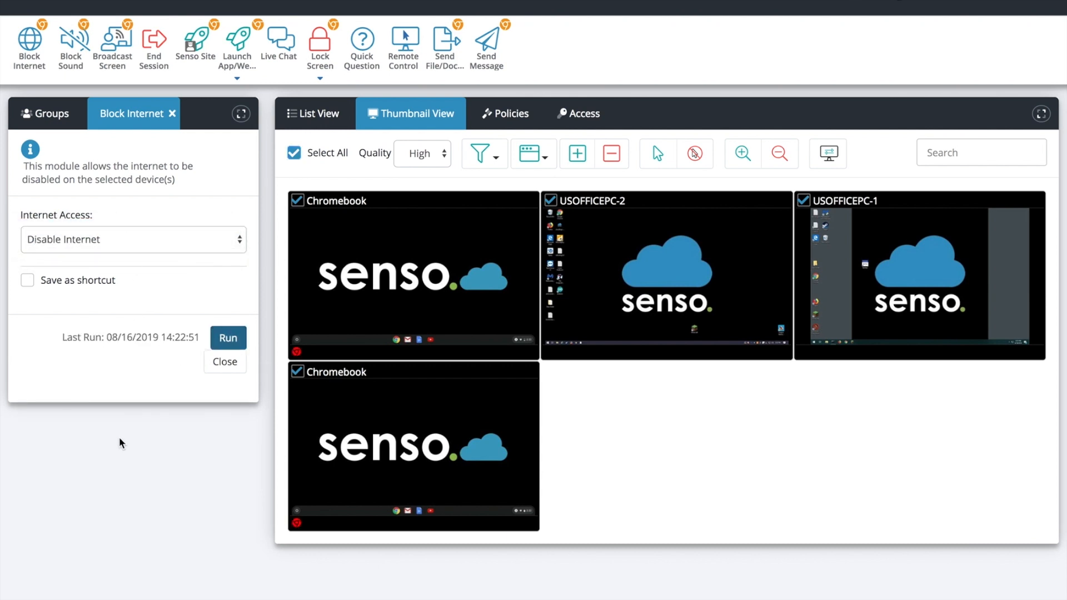
mouse_move(297, 352)
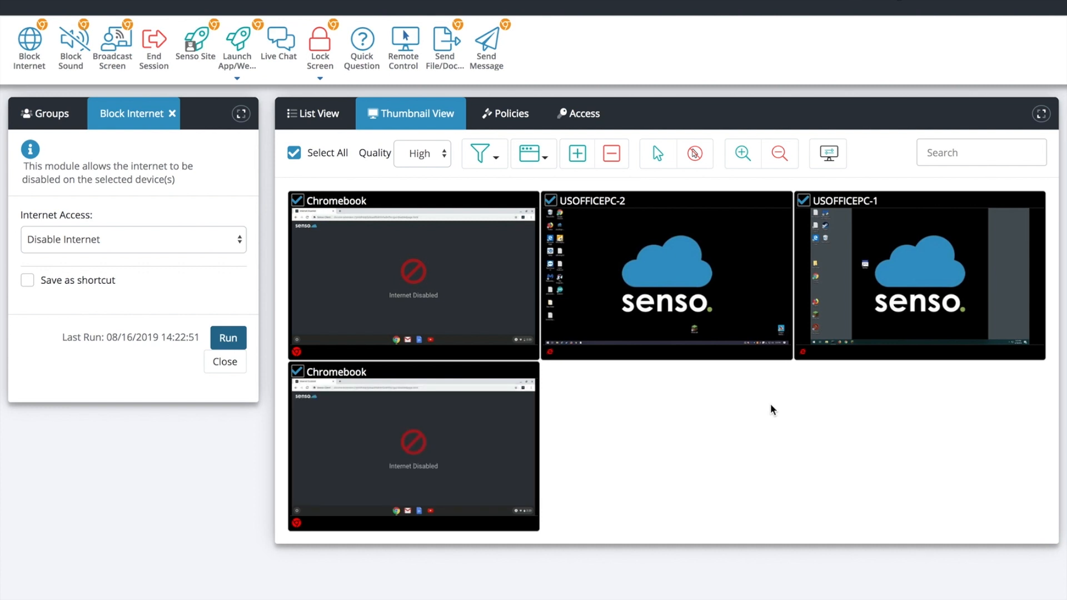
click(293, 152)
click(551, 200)
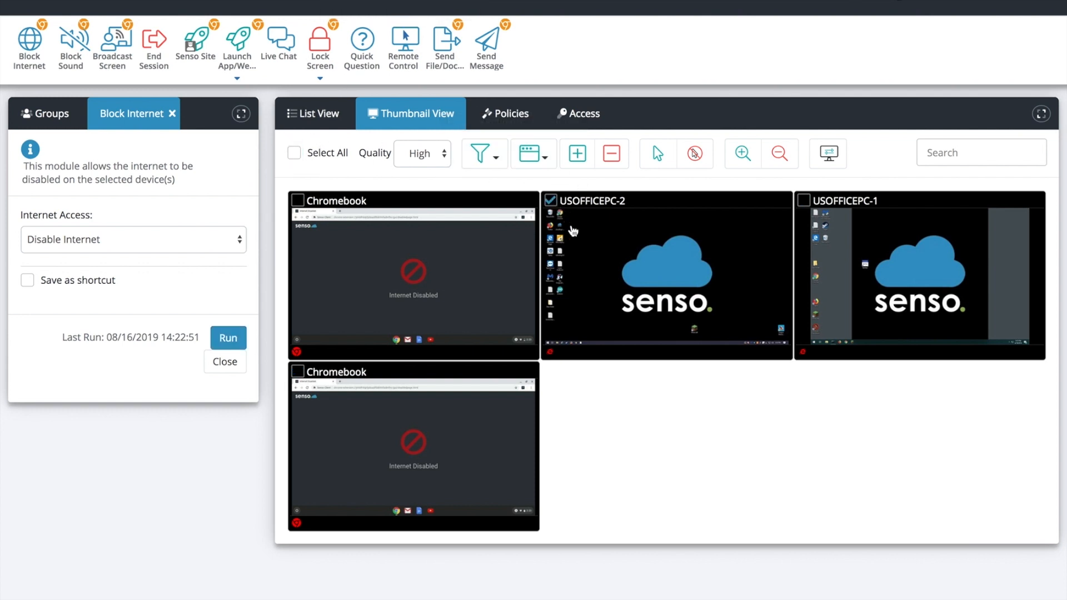
click(550, 200)
click(295, 154)
Run Enable Internet on all selected devices, clear the selection and close the Block Internet module.
click(194, 238)
click(171, 252)
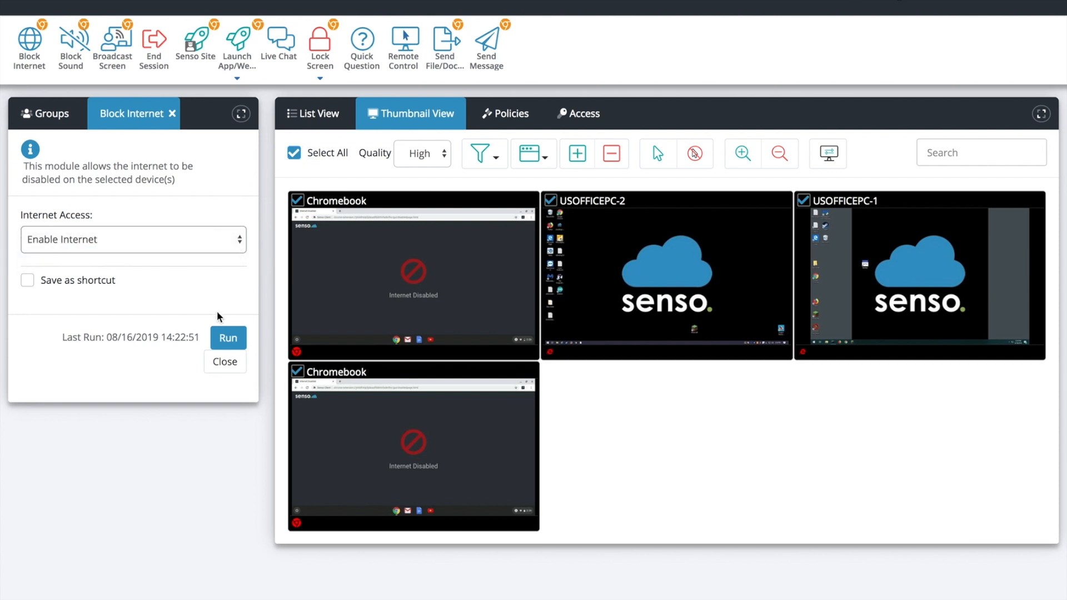
click(225, 337)
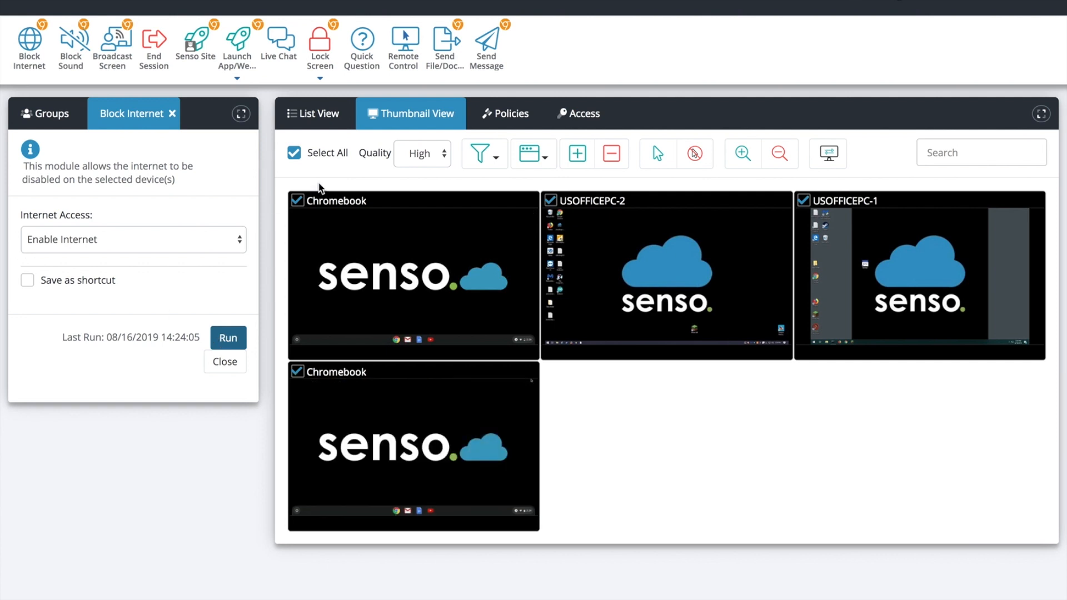
click(294, 153)
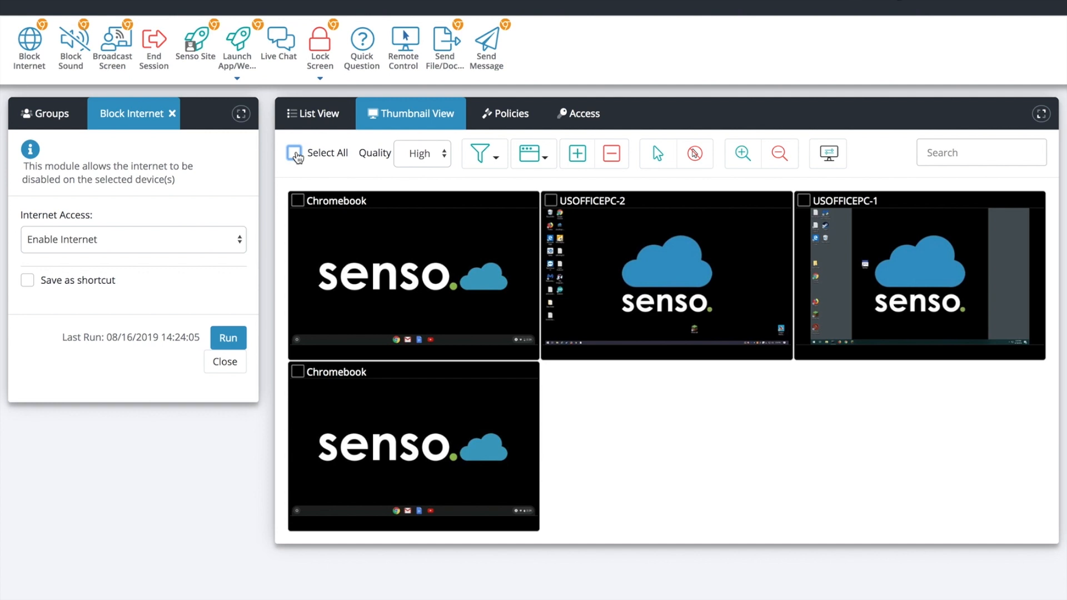
click(172, 114)
Review the Block Sound module and close it without running it.
click(78, 45)
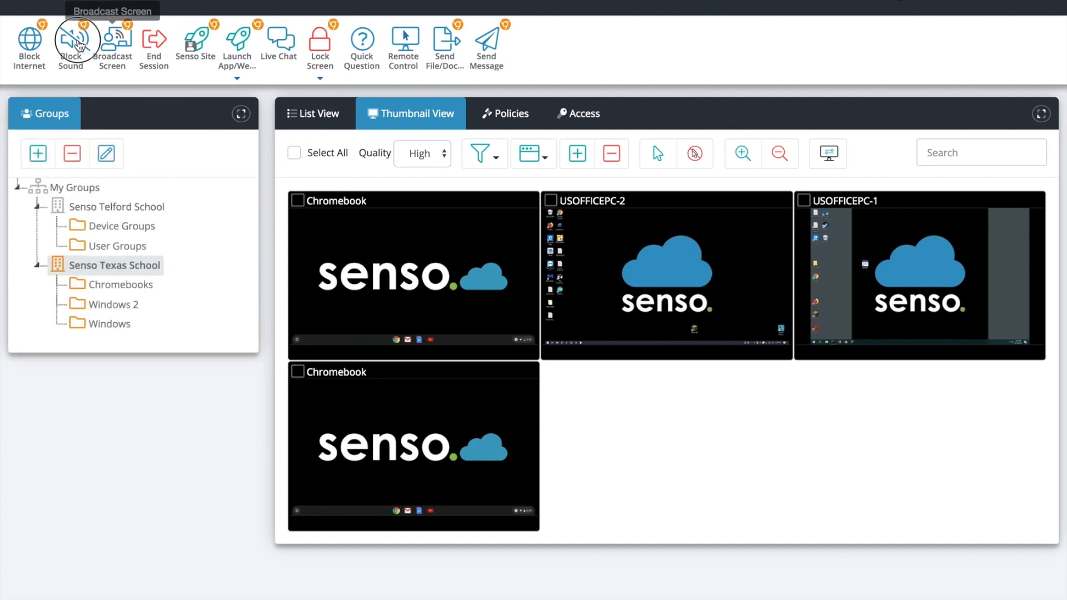
click(293, 153)
click(294, 156)
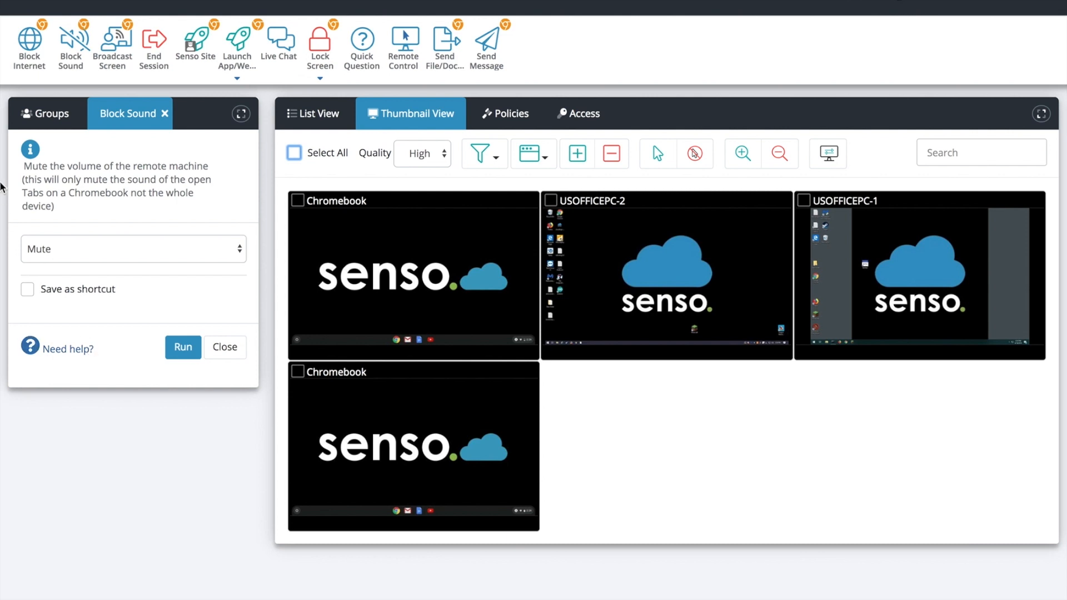
click(165, 113)
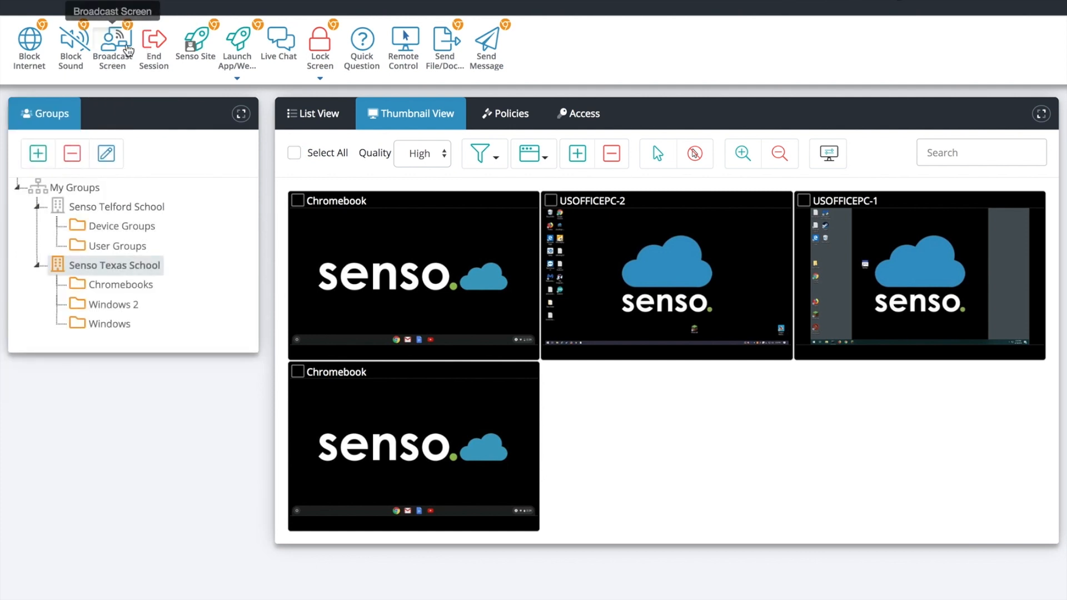
Open the Broadcast Screen module for all devices and choose the first Chromebook as broadcaster.
click(114, 47)
click(293, 154)
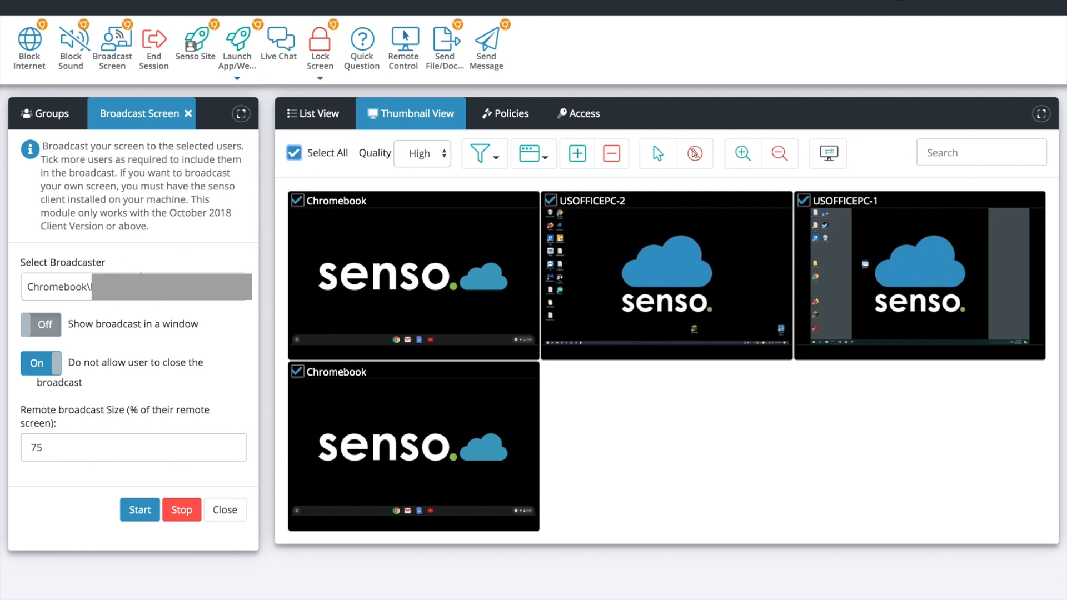
click(255, 293)
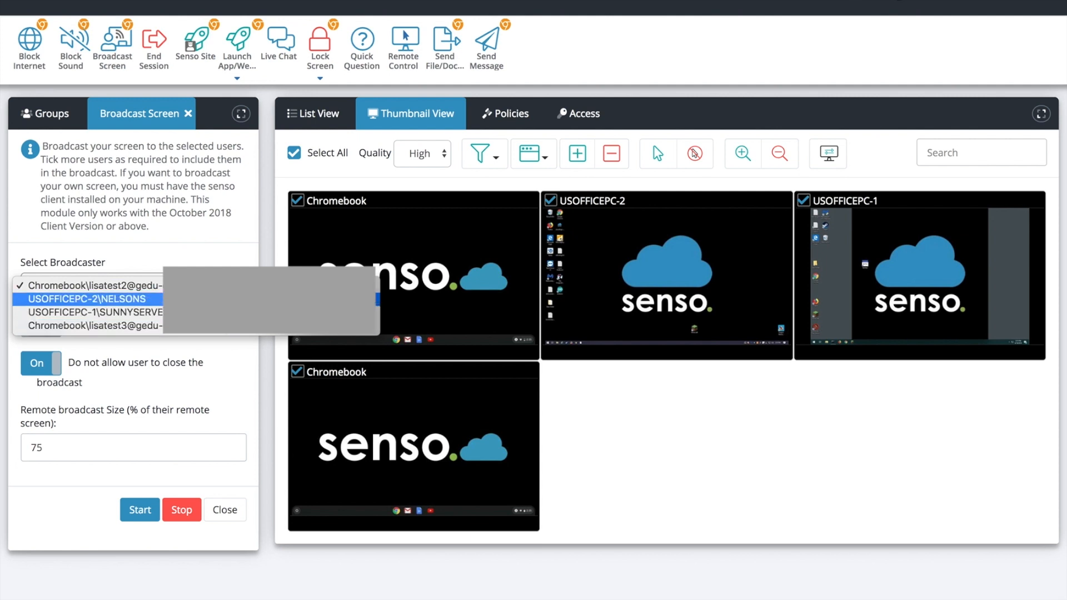
click(159, 285)
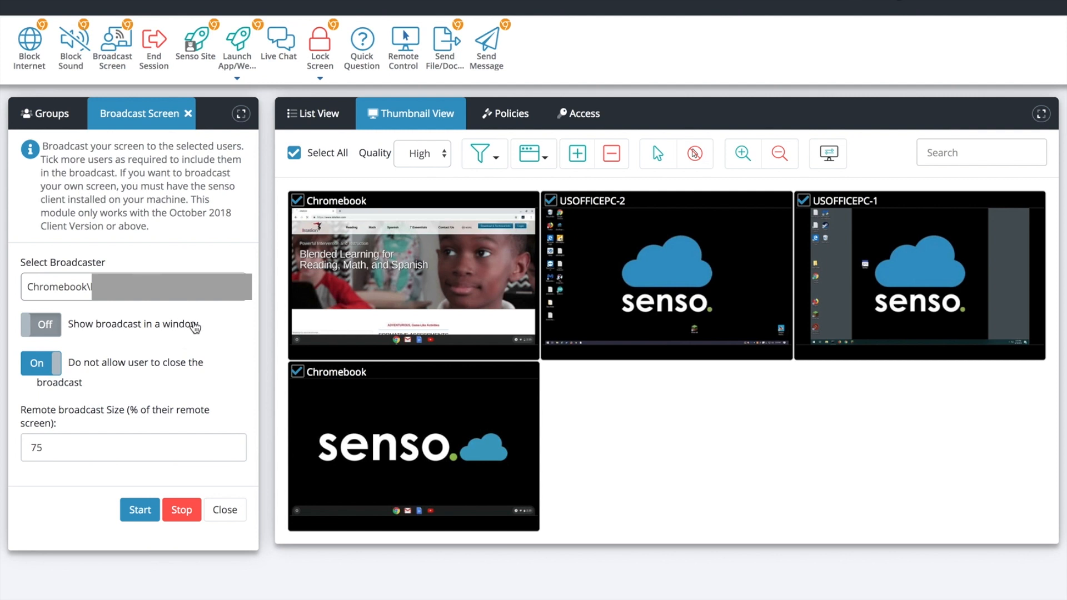
Set the Chromebook broadcast to show in a window, allow users to close it, and start it on all selected devices.
click(40, 327)
click(41, 329)
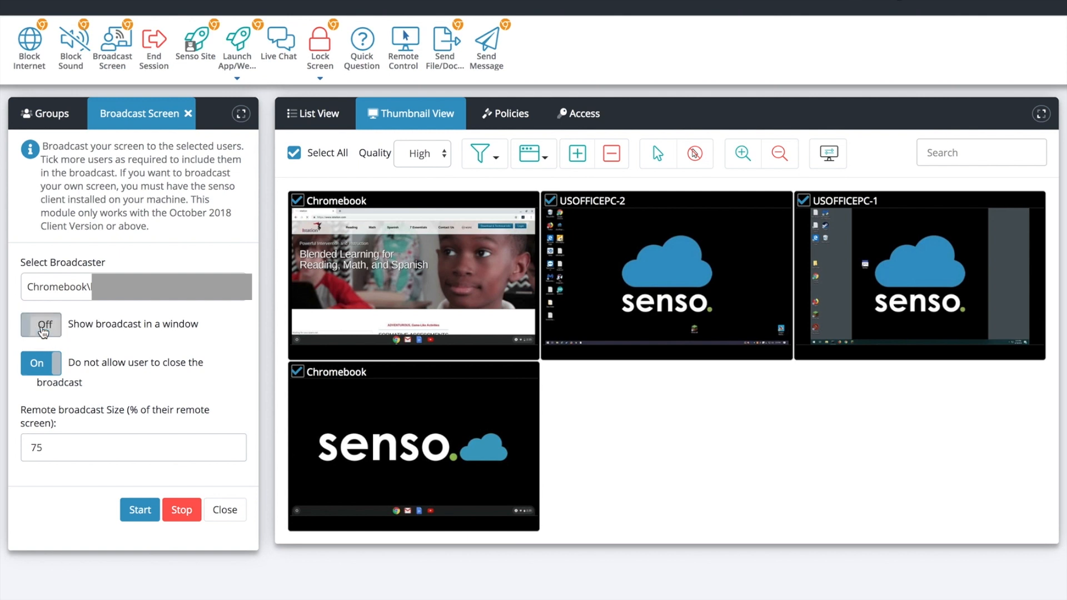
click(43, 330)
click(54, 370)
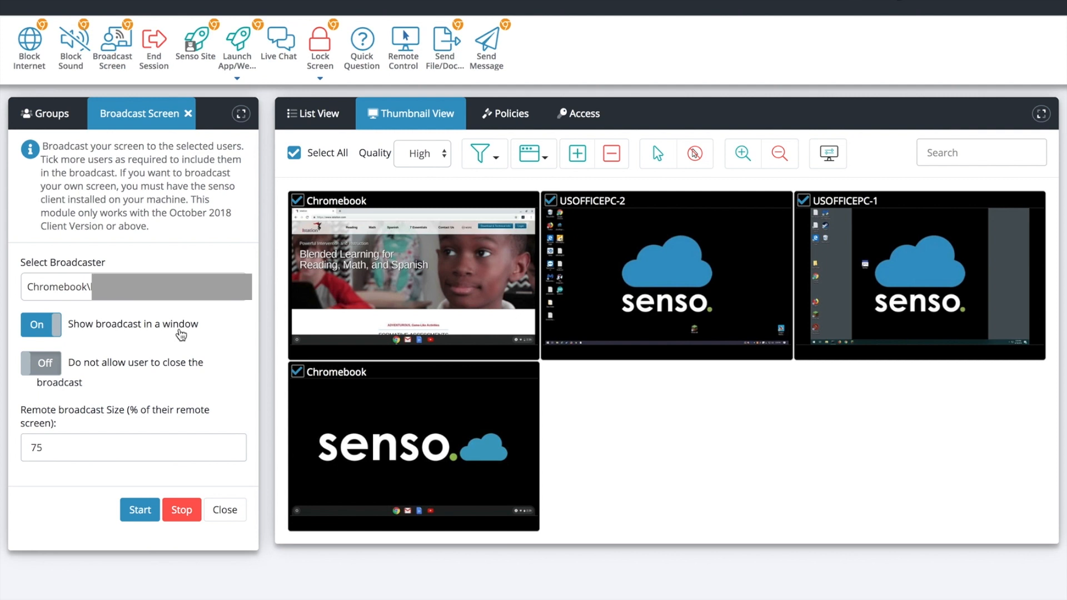
click(140, 510)
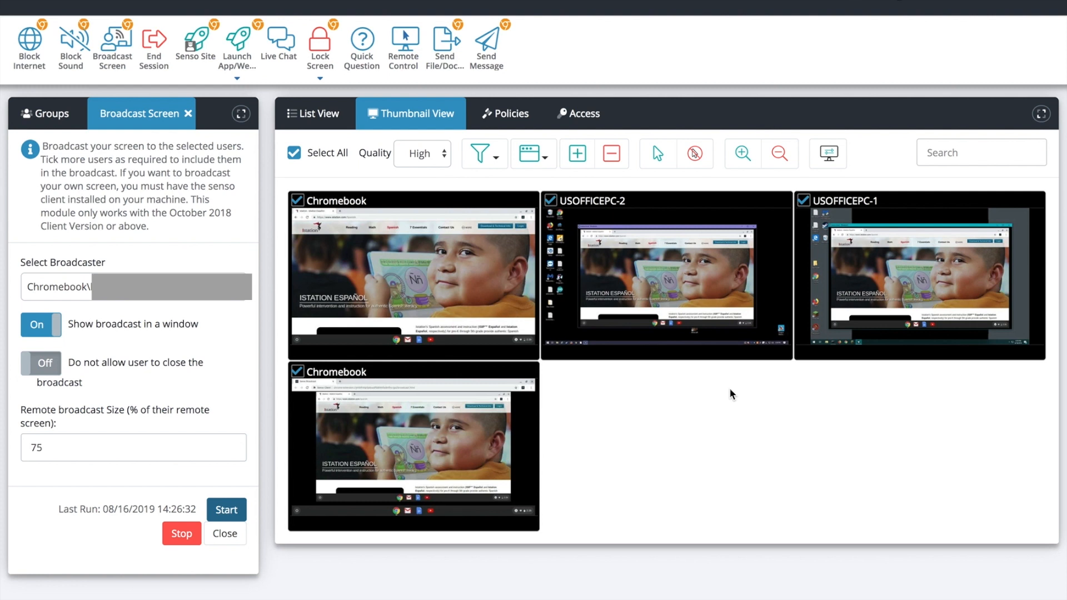
Stop the broadcast and start a new one from USOFFICEPC-2 with only USOFFICEPC-2 and USOFFICEPC-1 selected.
click(183, 527)
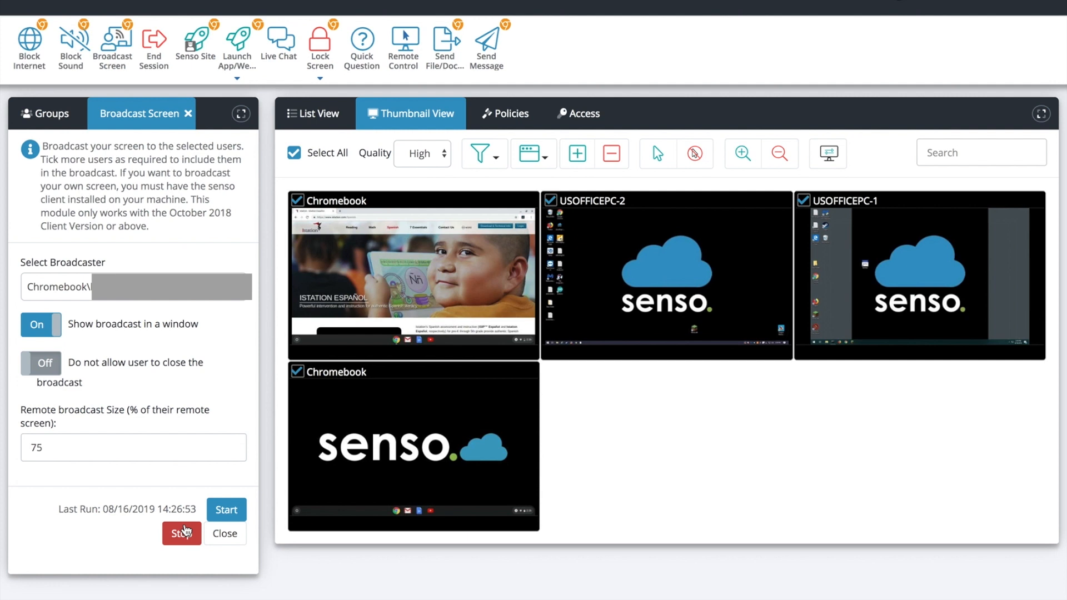
click(295, 153)
click(550, 200)
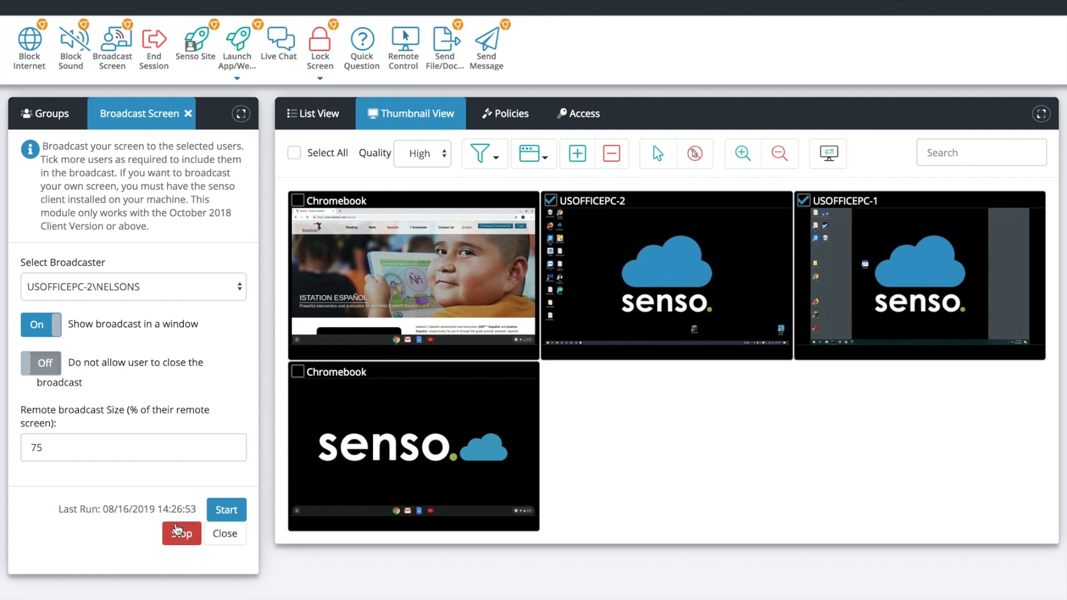
click(225, 511)
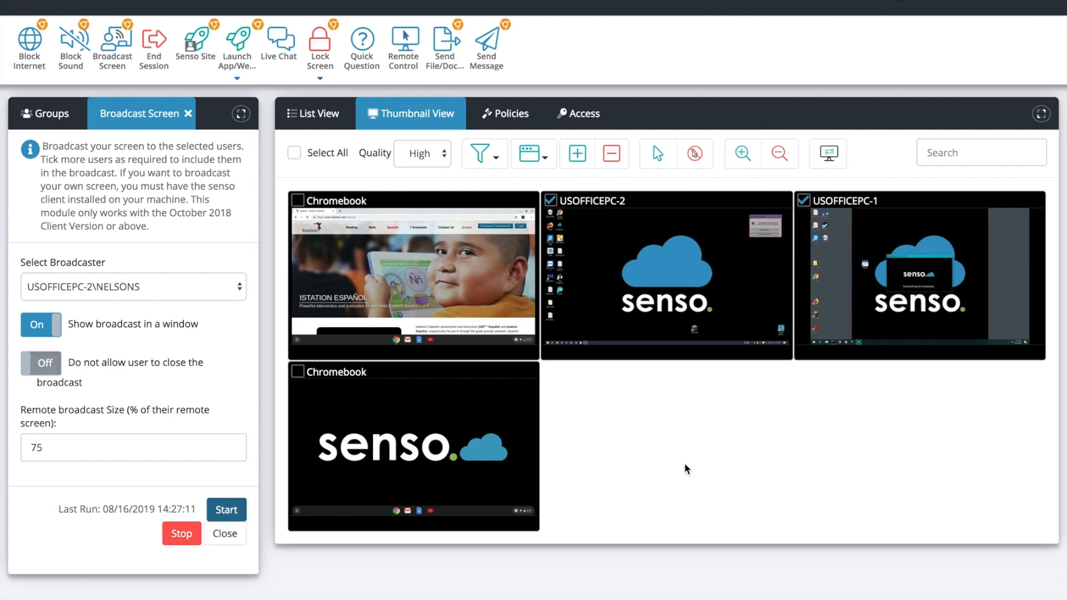
View USOFFICEPC-2 in an expanded remote control session, change its image quality and return to the device thumbnails.
click(765, 264)
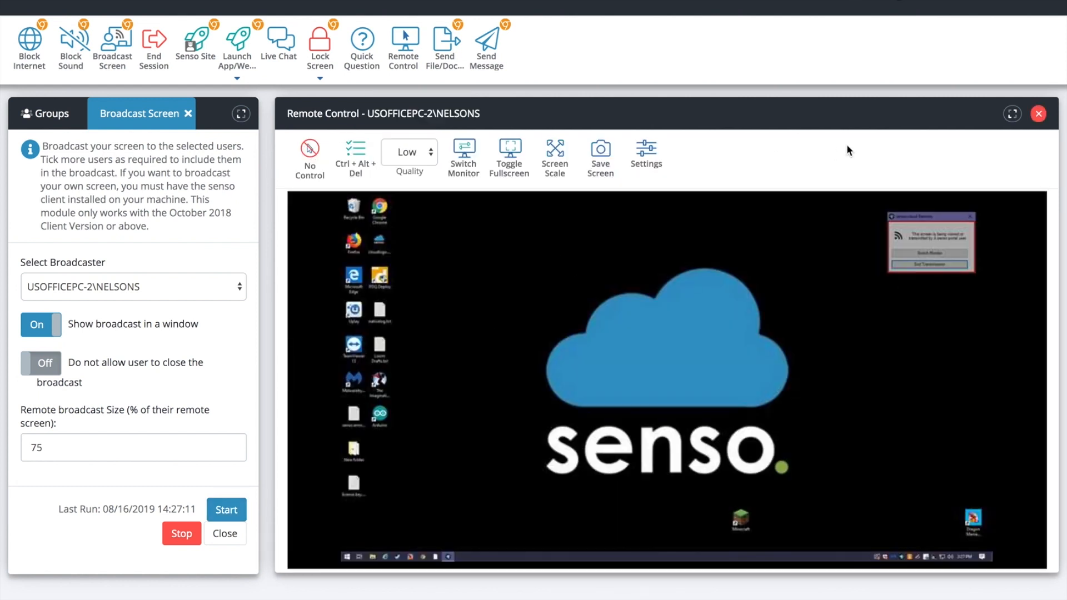
click(1012, 114)
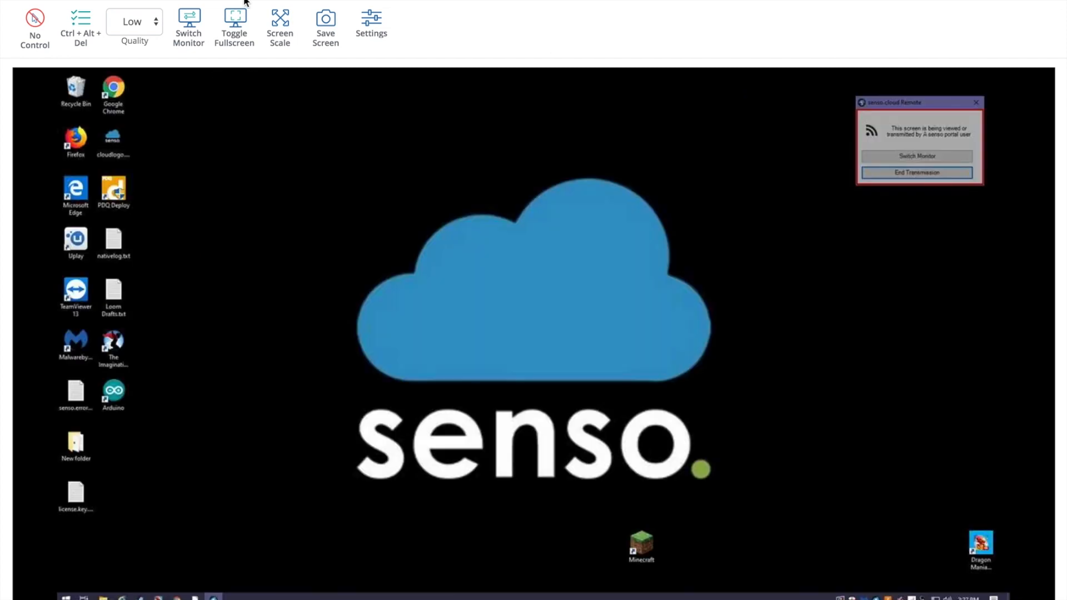
click(143, 20)
click(142, 49)
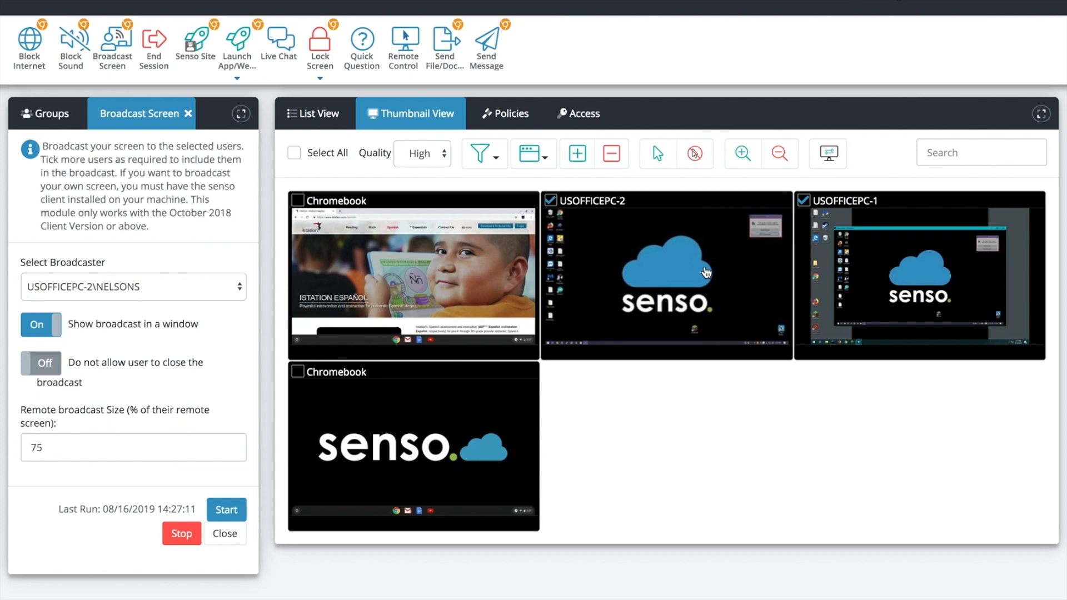
Enlarge the device thumbnails and close the Broadcast Screen module.
click(742, 156)
click(742, 156)
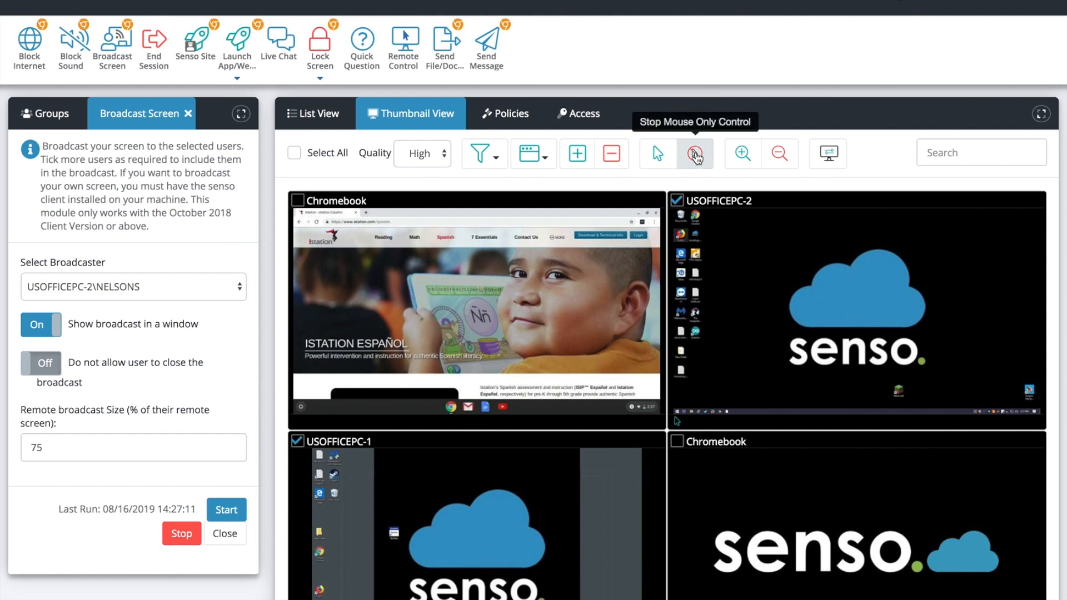
click(188, 114)
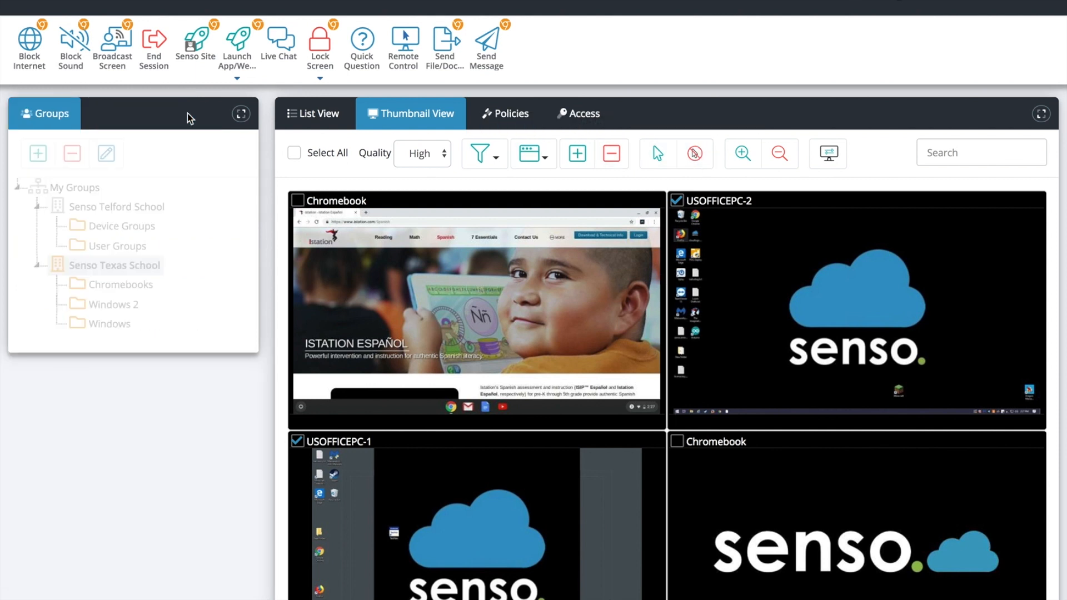
Open the End Session module, review its session types and clear the device selection.
click(154, 44)
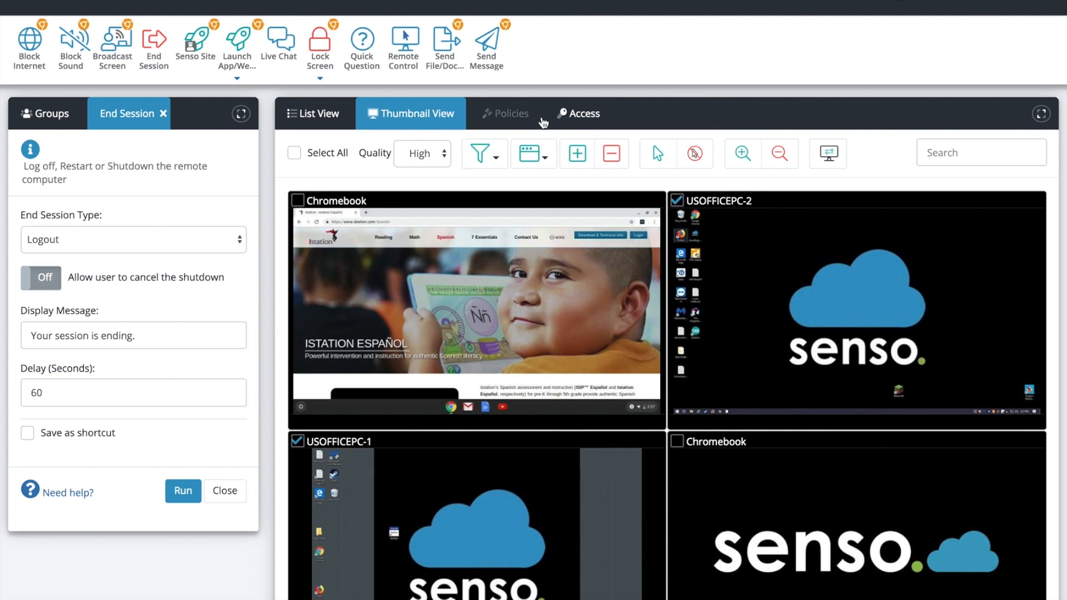
click(170, 238)
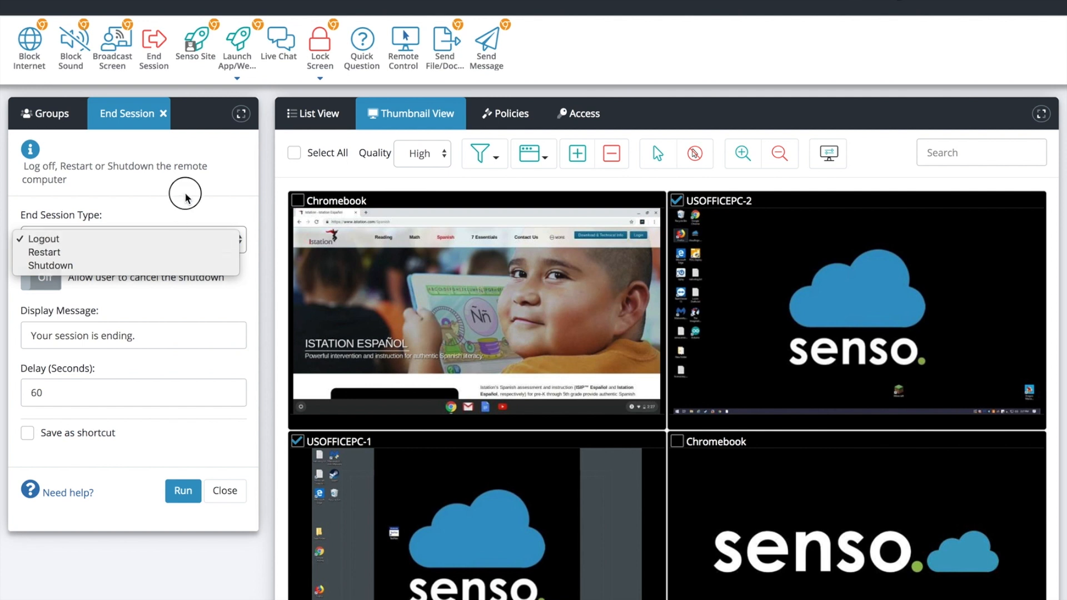
click(132, 208)
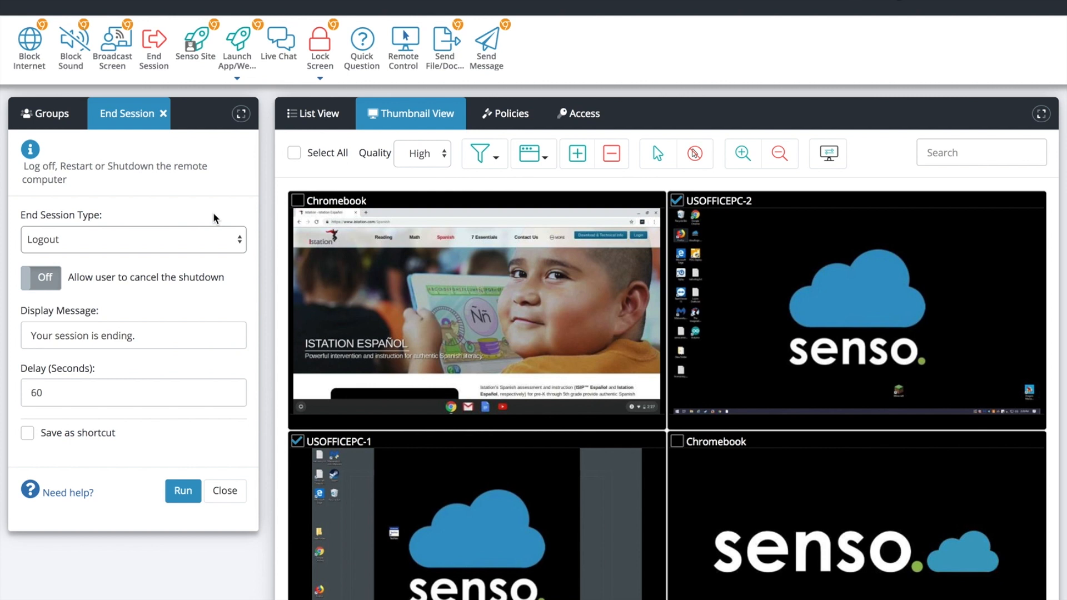
click(296, 155)
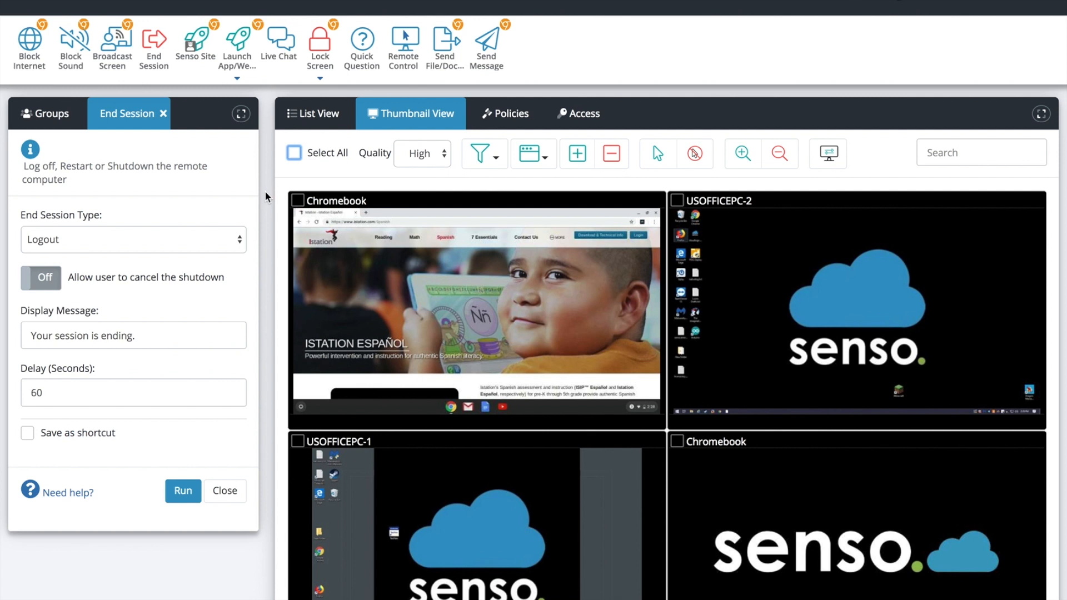
Review the End Session module's save-as-shortcut option and session types, and close the module without running it.
click(28, 433)
click(28, 433)
click(138, 239)
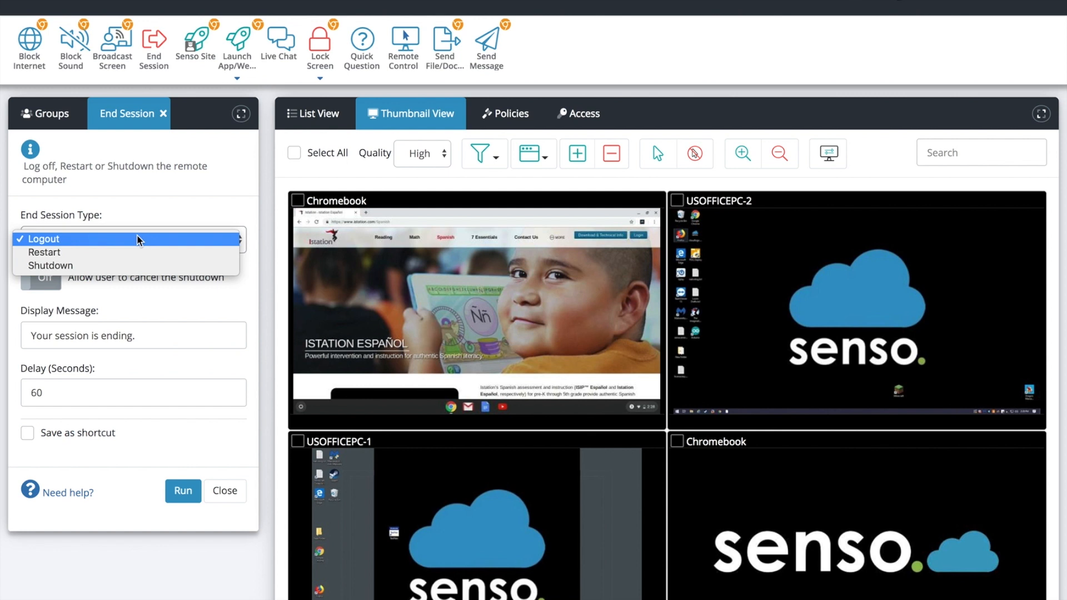
click(185, 189)
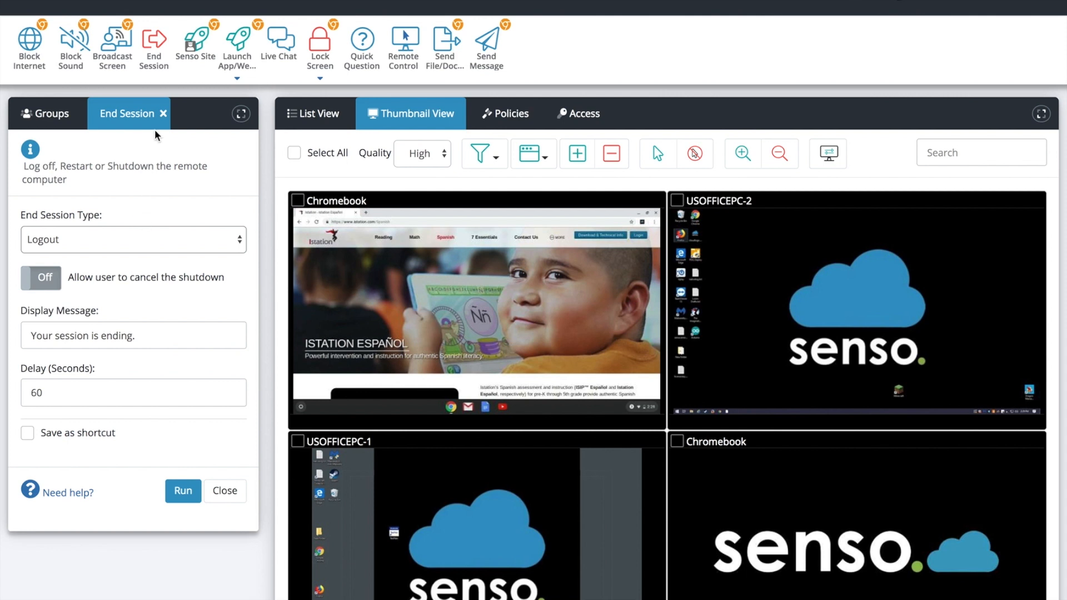
click(164, 113)
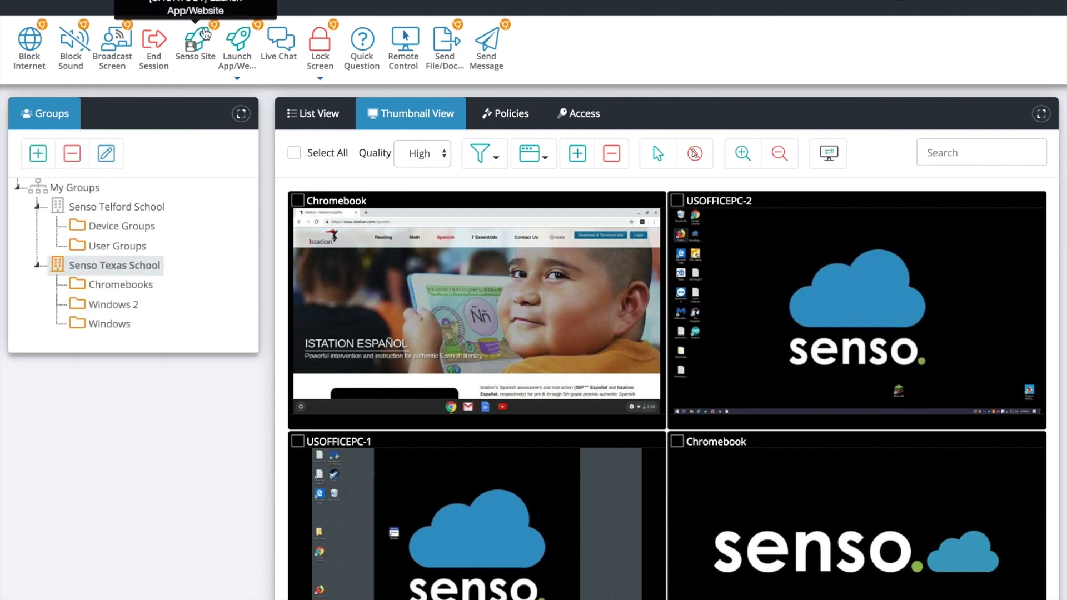
Open the Launch App/Website module with Save as shortcut enabled and run the Senso Site shortcut on all devices.
click(243, 50)
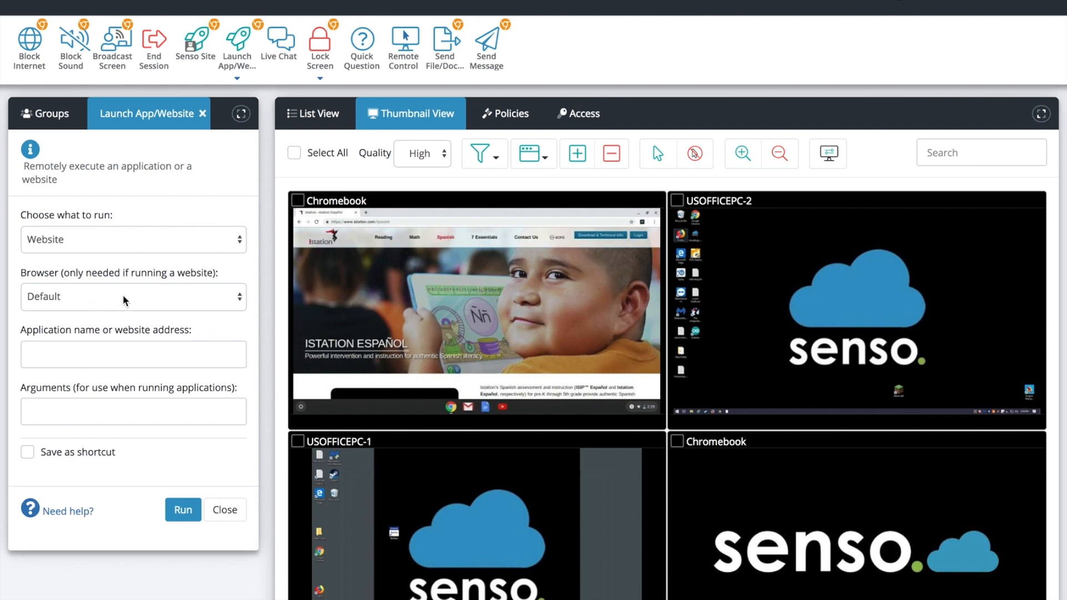
click(28, 451)
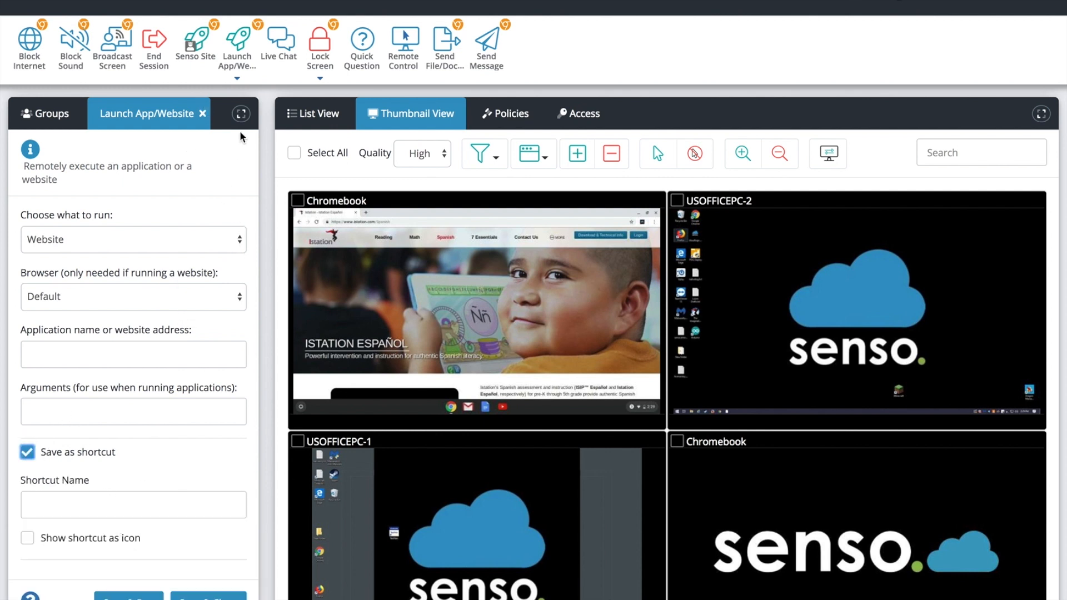
click(293, 153)
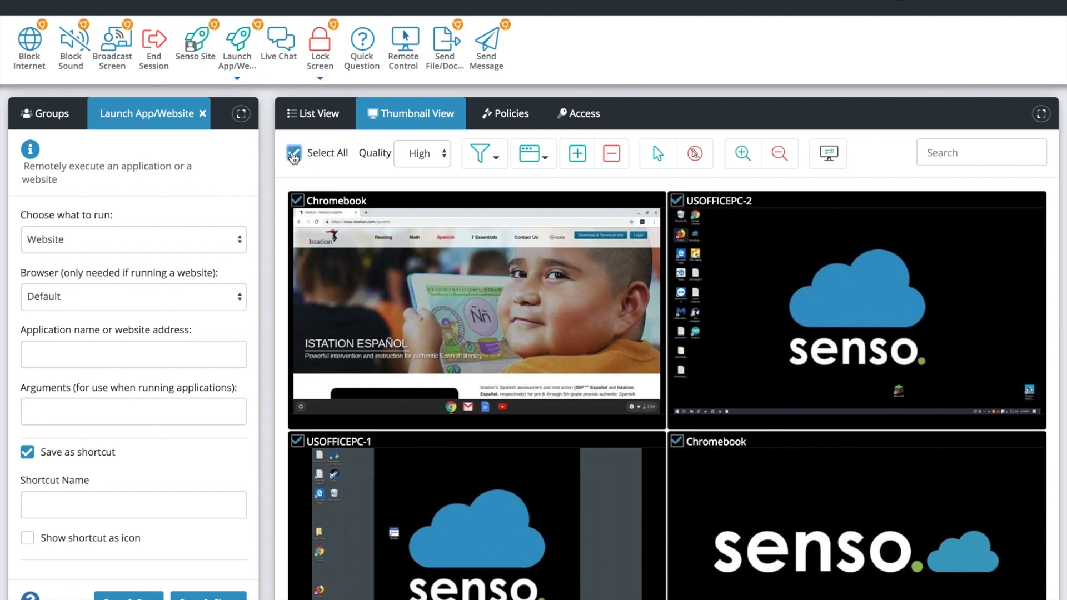
click(198, 45)
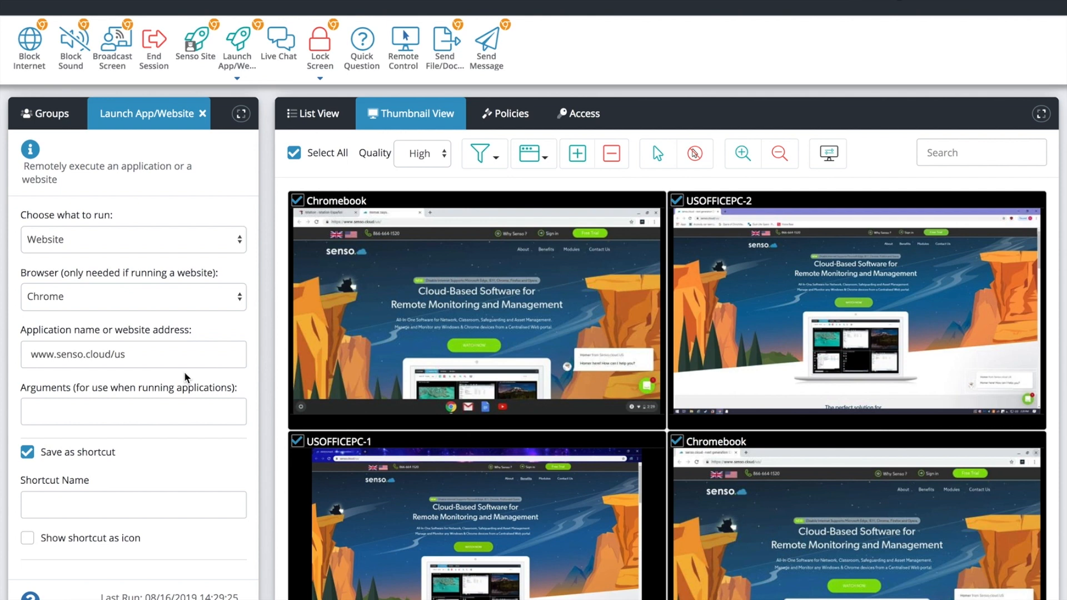
Review the Launch App/Website settings, its saved shortcuts and the available run types without changing them.
scroll(144, 419, down, 1)
scroll(144, 419, up, 1)
click(237, 78)
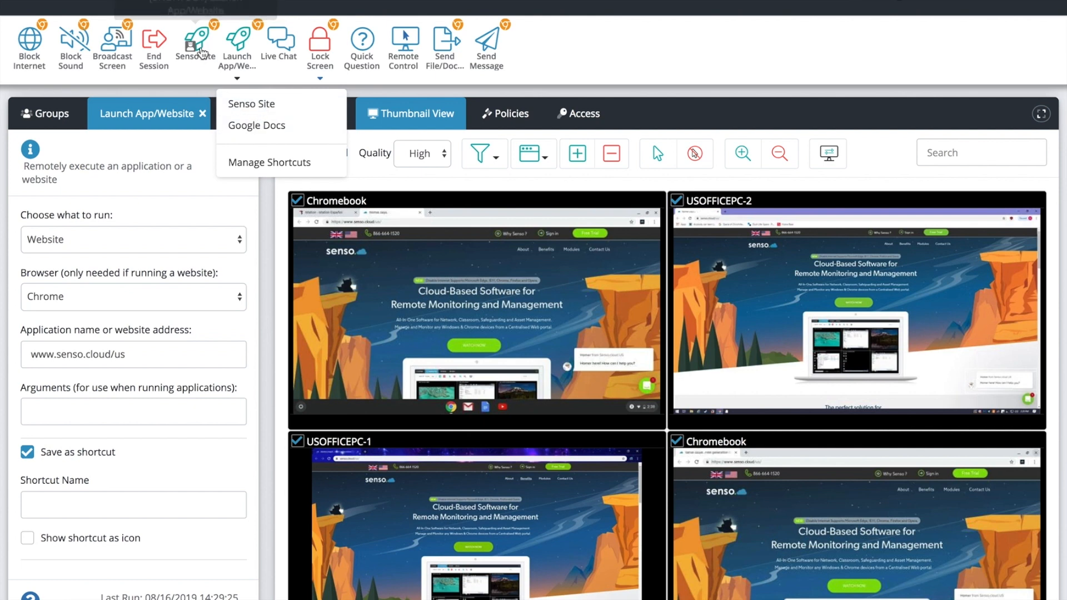
click(617, 50)
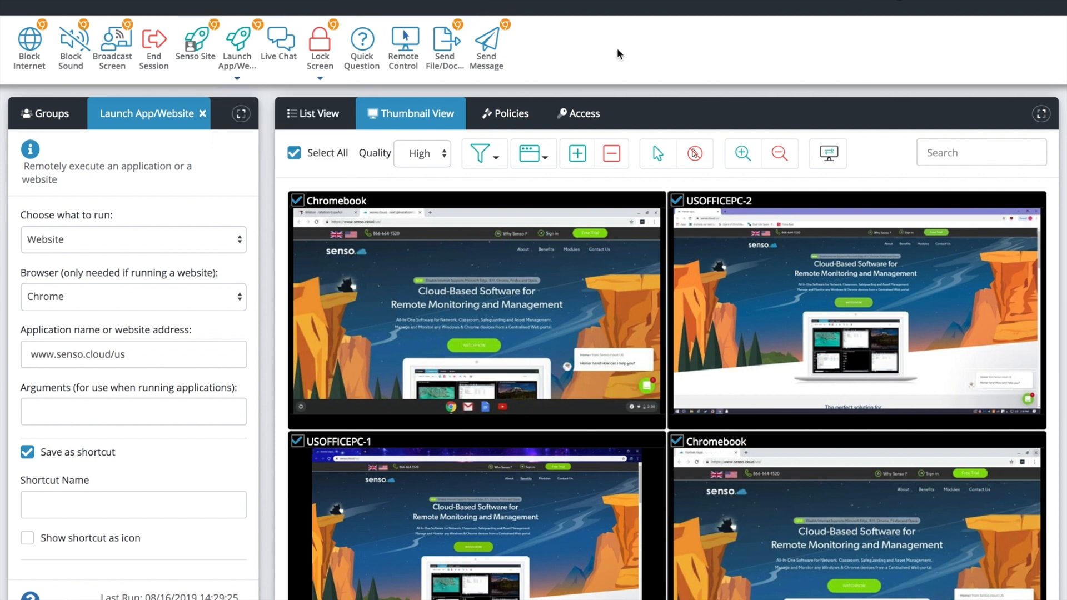
click(177, 233)
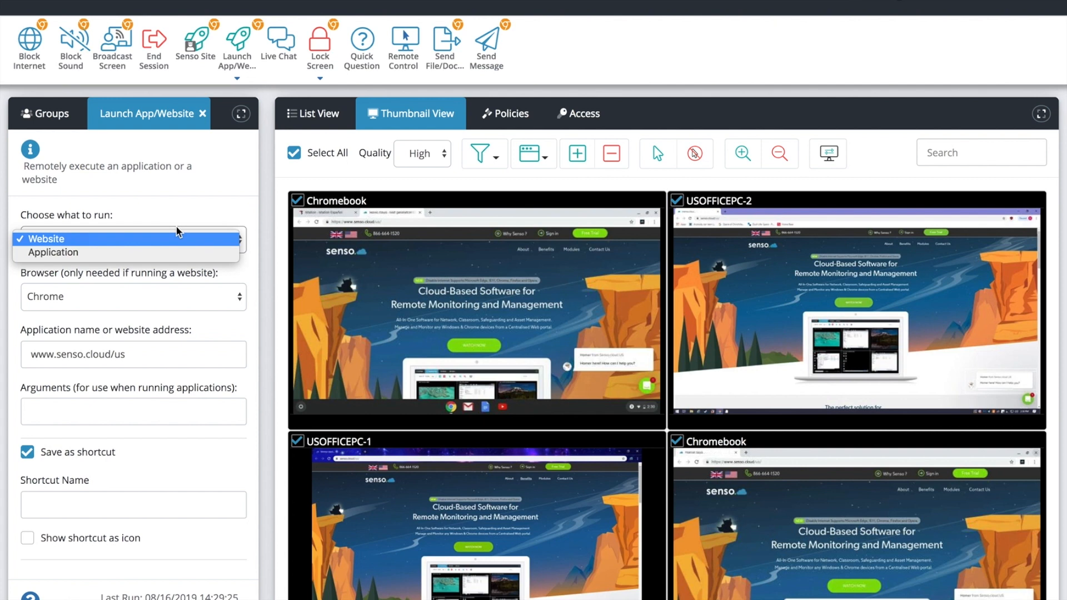
click(213, 170)
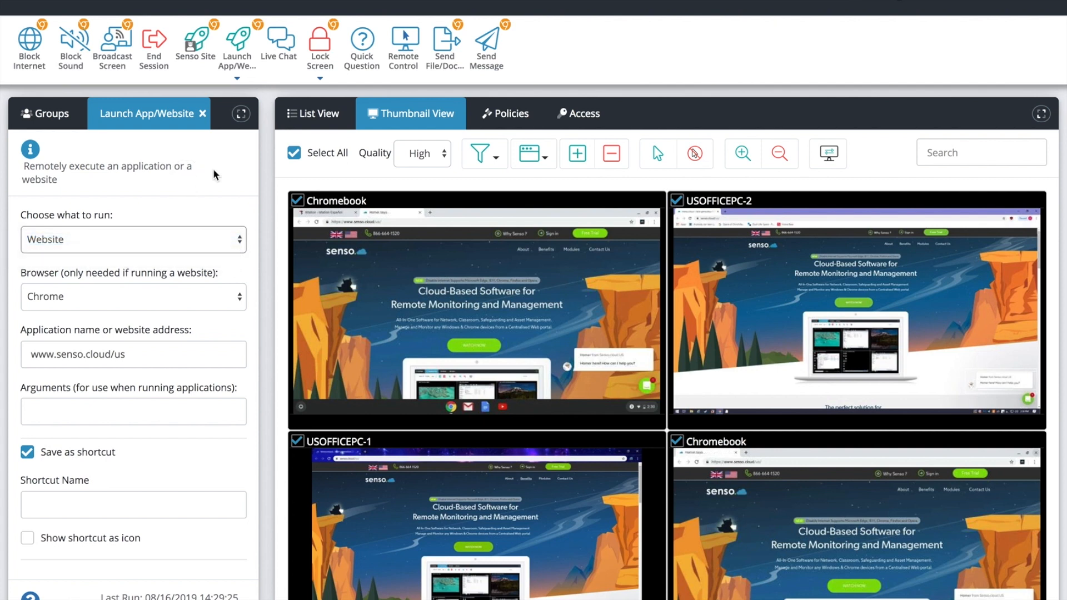
Select only the two Chromebooks and launch the Google Docs shortcut on them.
click(294, 153)
click(297, 199)
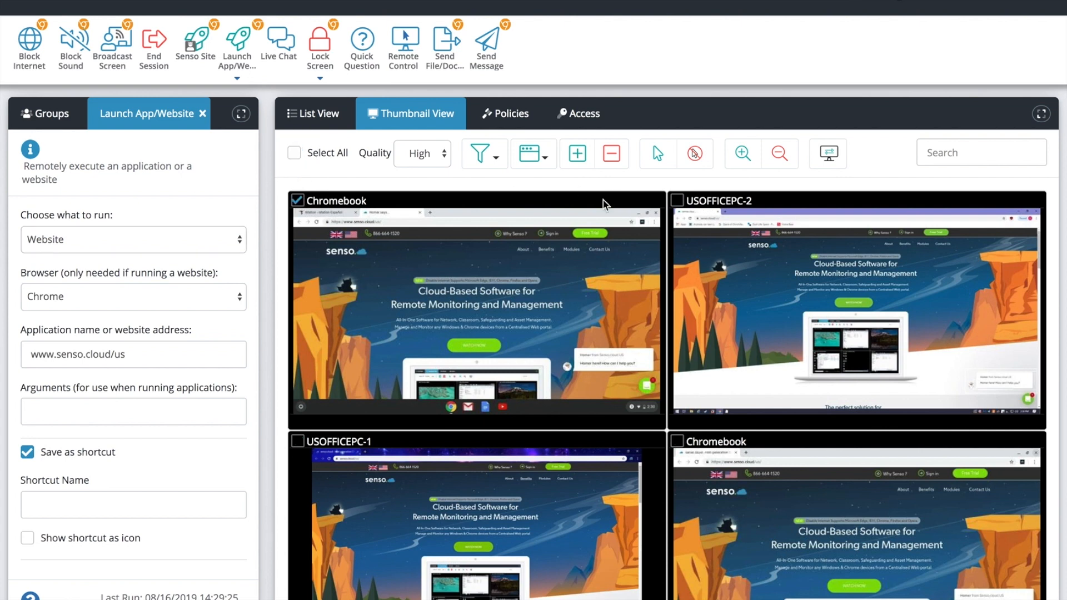
click(677, 441)
click(236, 77)
click(255, 130)
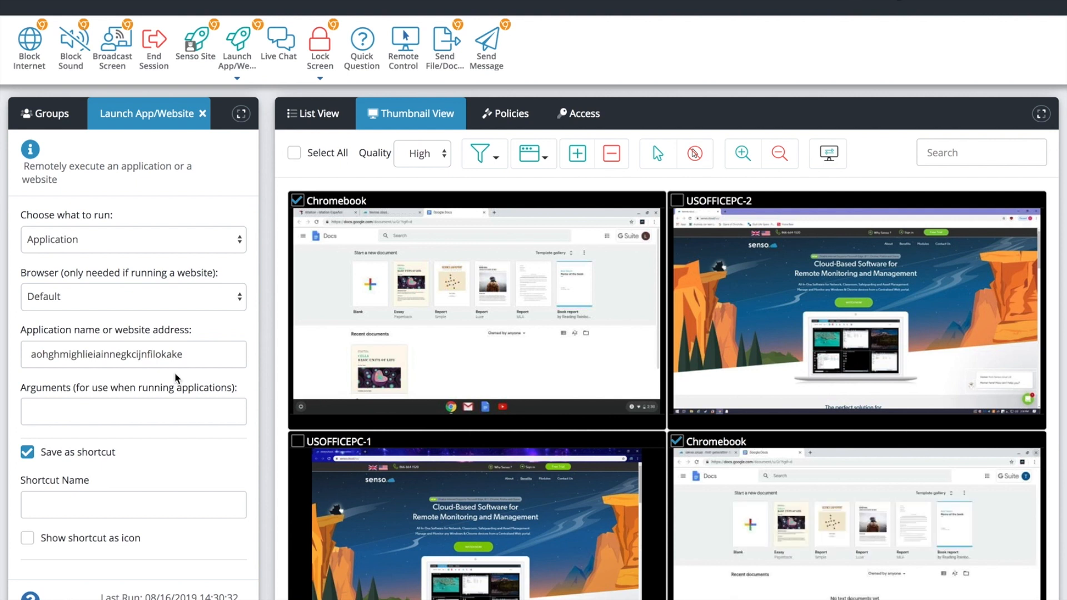
Select only USOFFICEPC-2 and launch the application notepad.exe on it with Save as shortcut disabled.
click(296, 155)
click(296, 155)
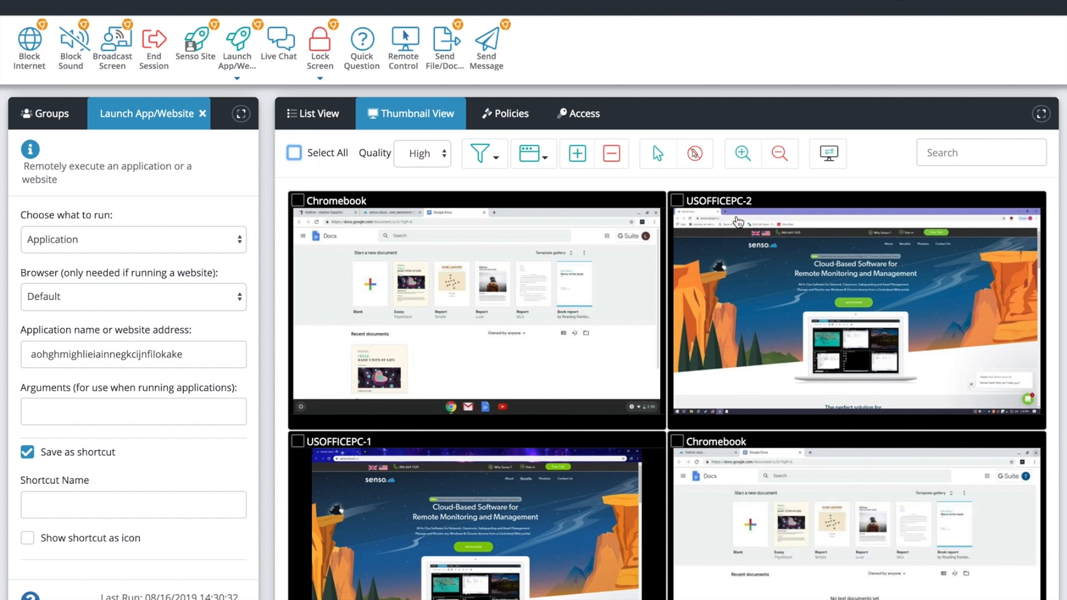
click(678, 201)
drag(200, 358, 21, 338)
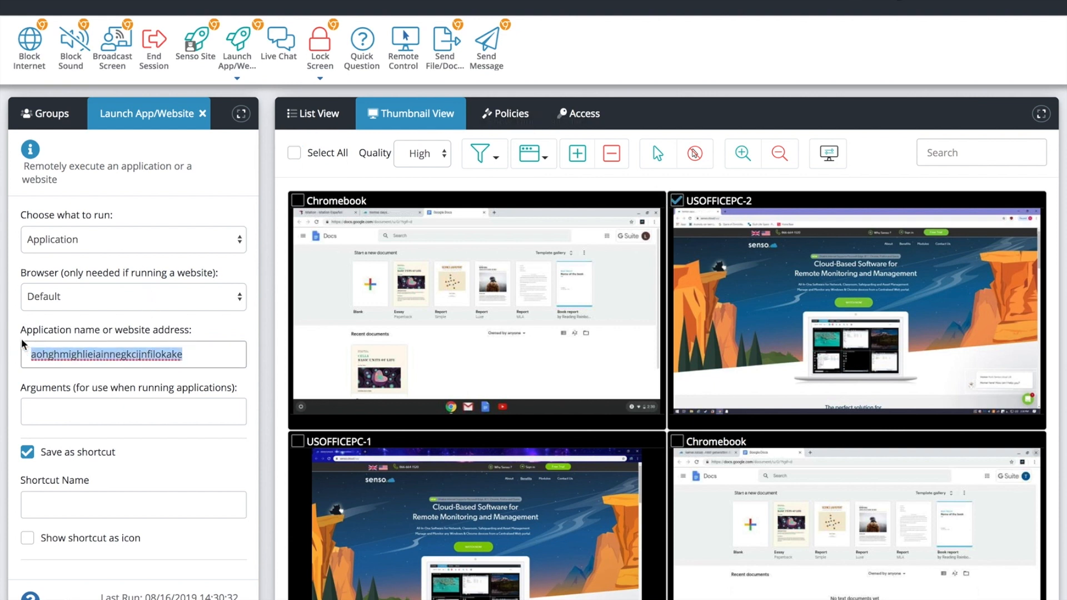
text(notepa)
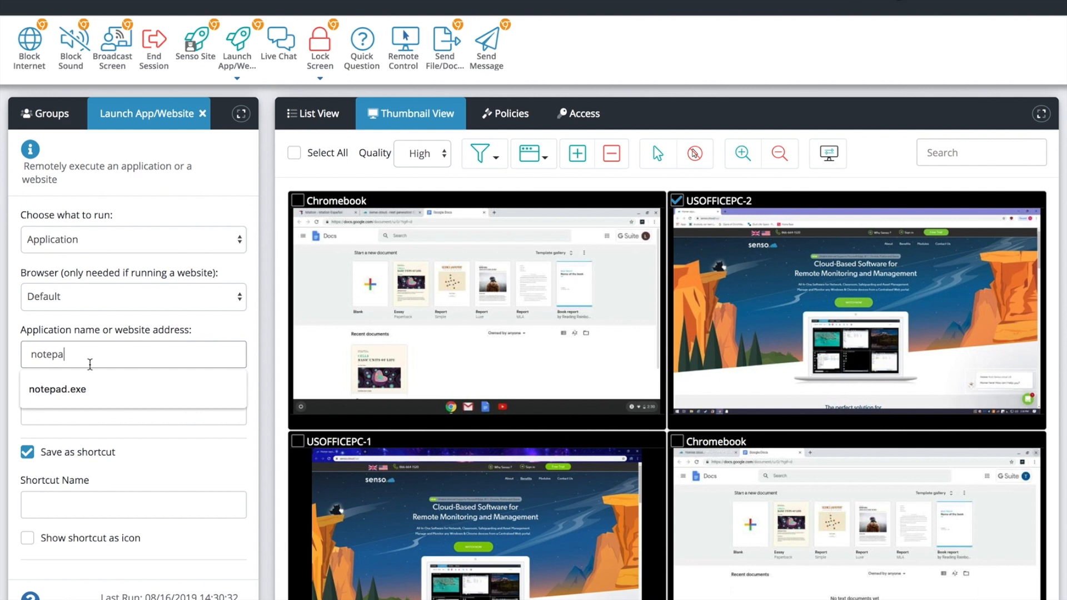
click(118, 396)
click(36, 453)
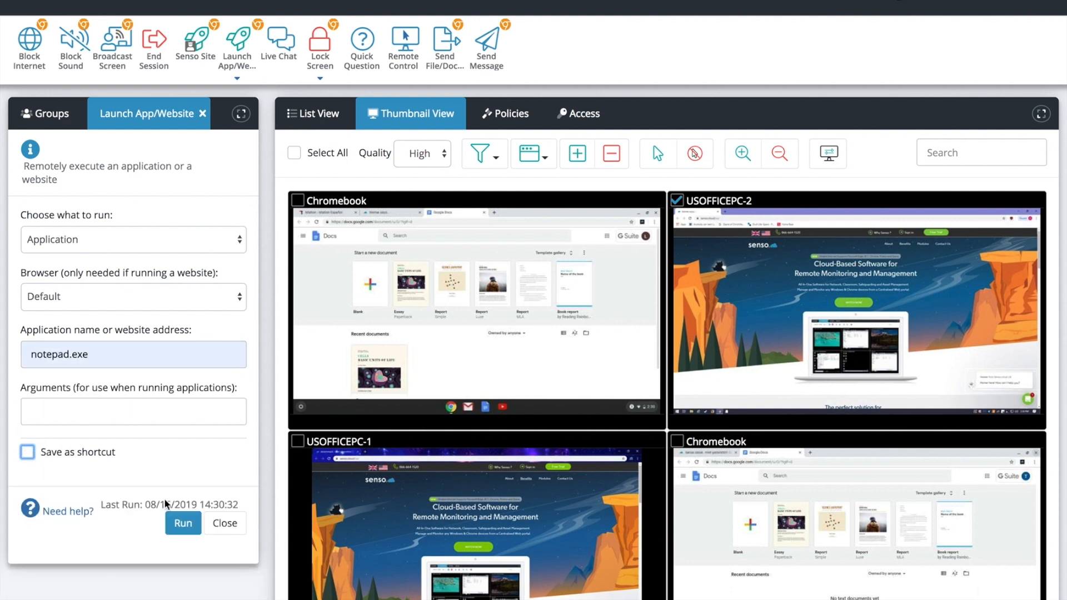
click(183, 523)
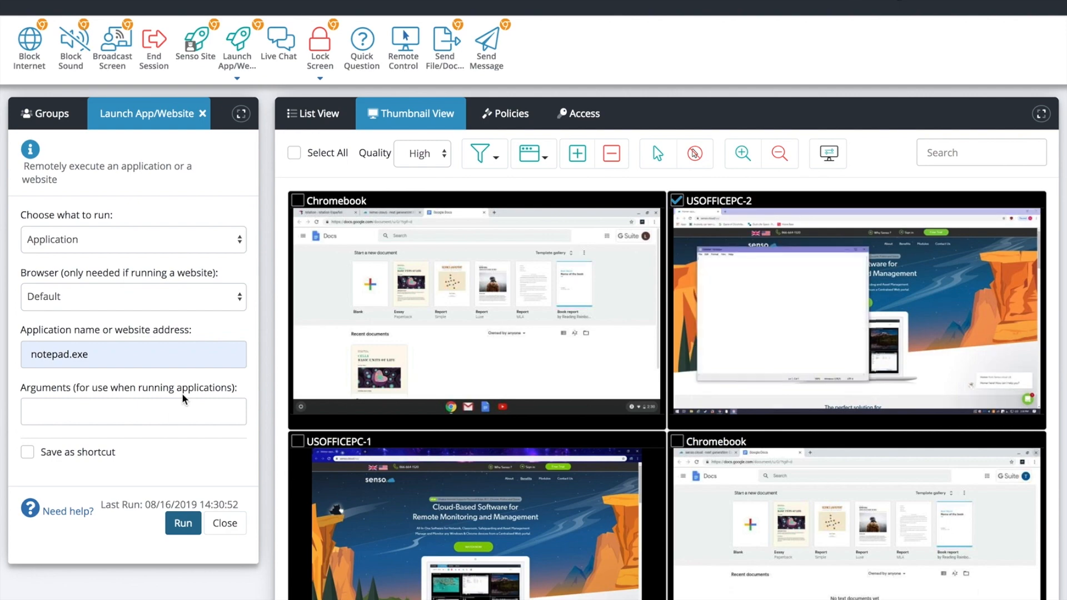
View USOFFICEPC-2's screen up close and close the Launch App/Website module.
double_click(792, 282)
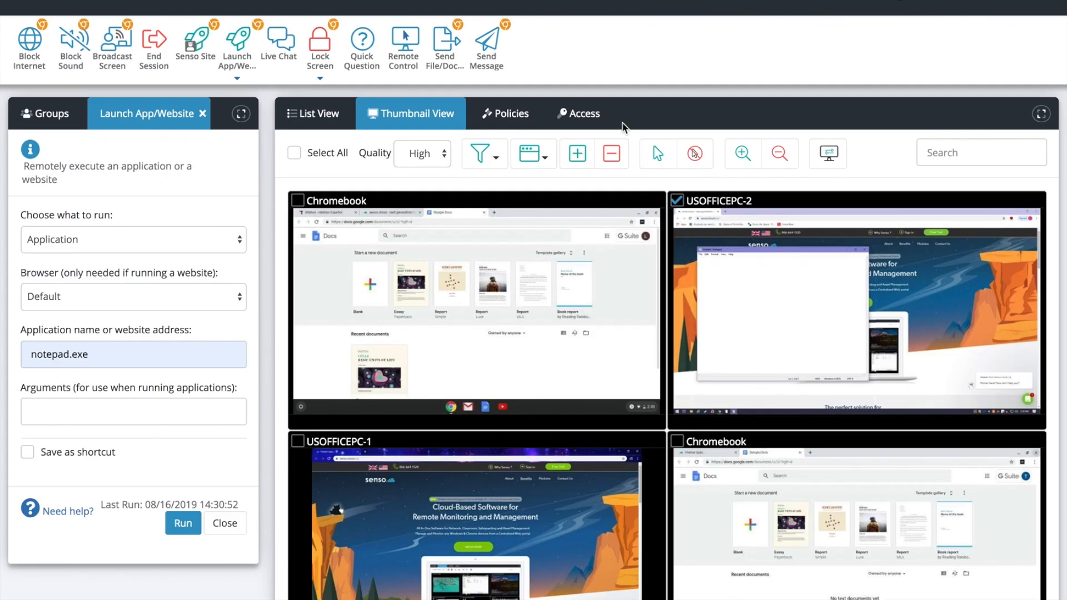
click(202, 114)
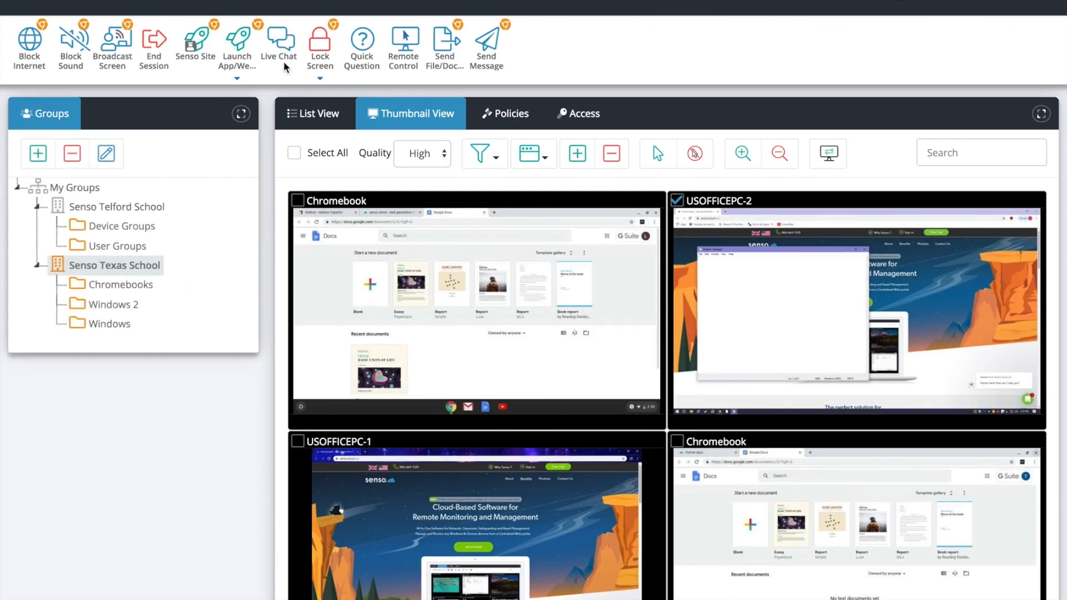
Start a Live Chat with USOFFICEPC-2 and send it the message "hello".
click(279, 43)
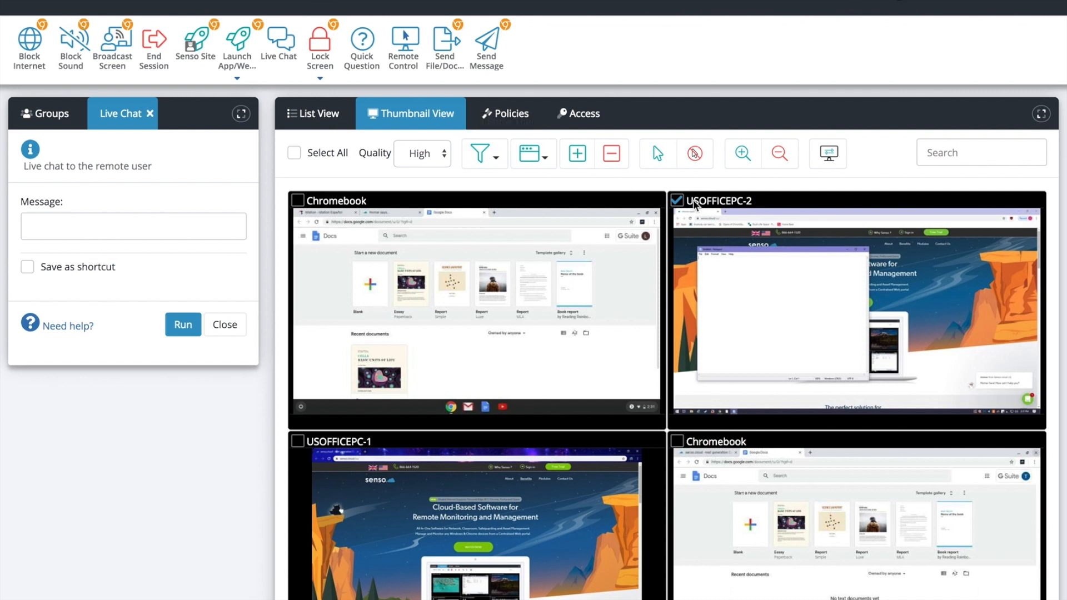
click(149, 233)
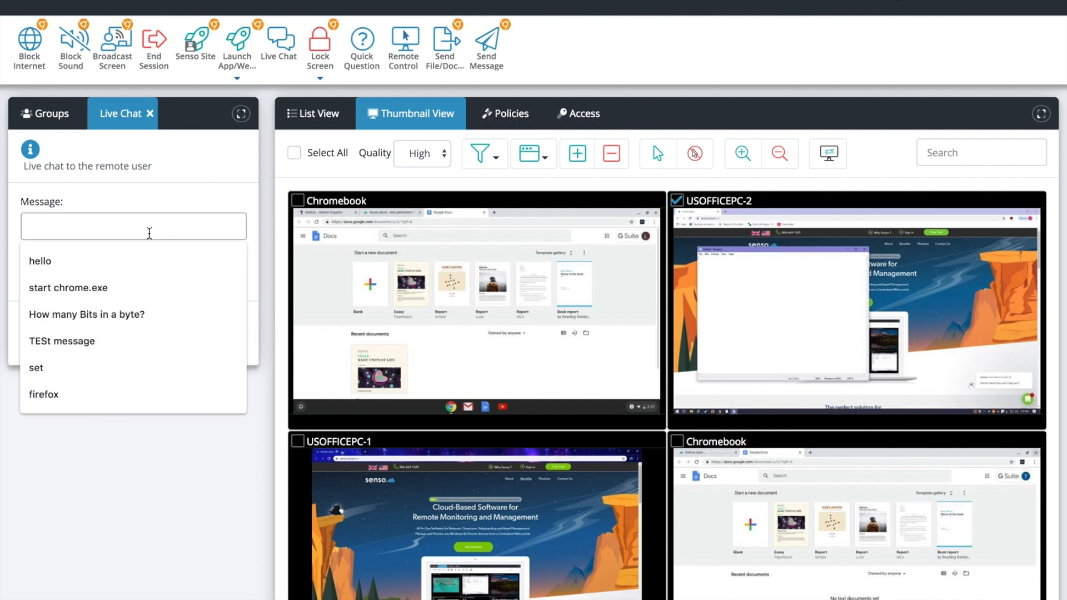
text(hello)
click(114, 253)
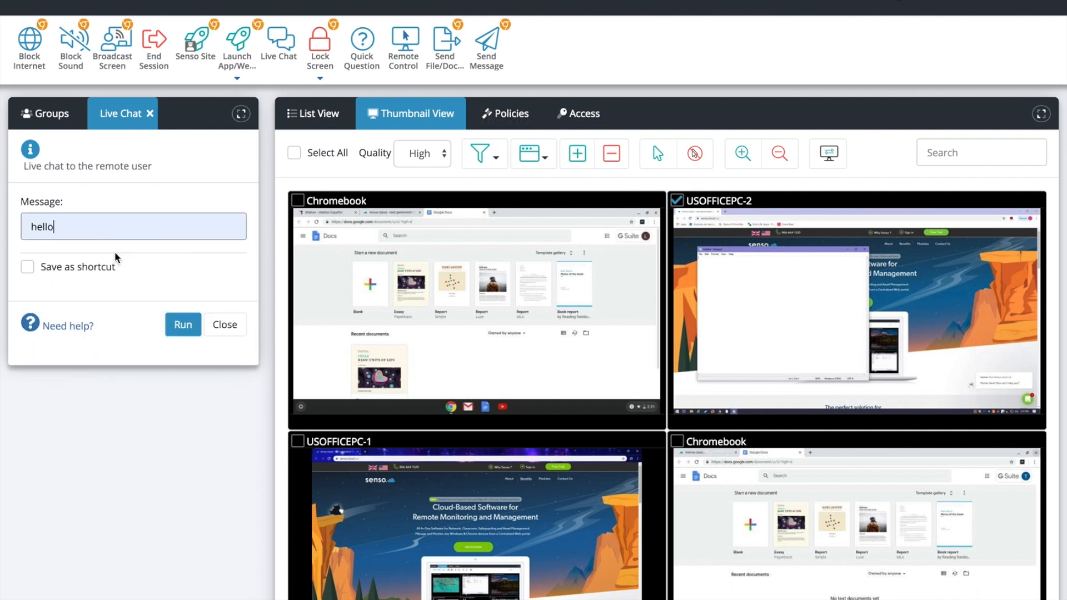
click(181, 325)
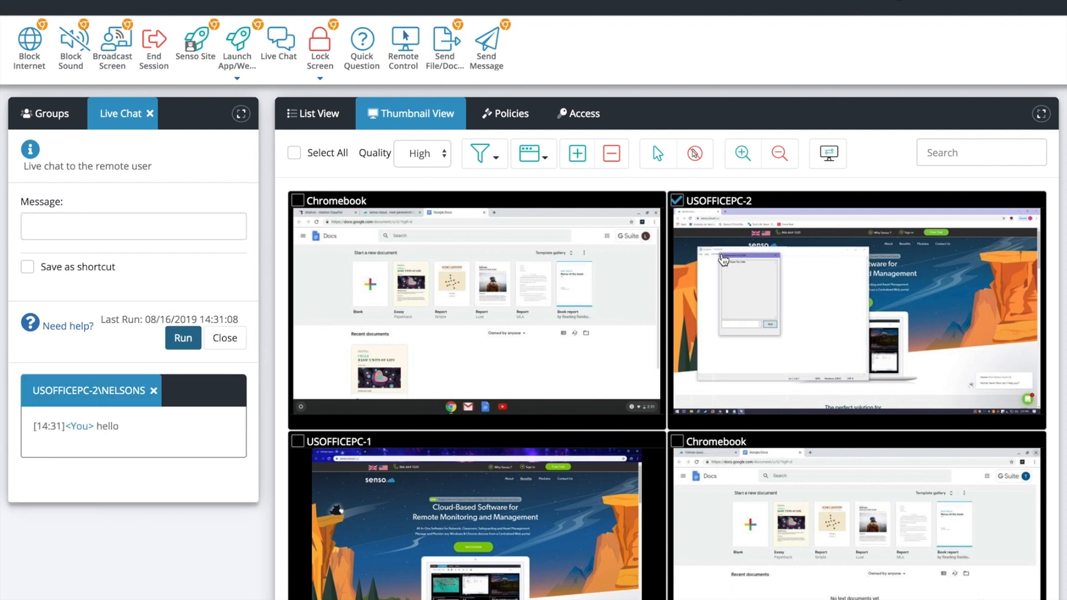
Take Full Control of USOFFICEPC-2, reply "Hello" in its chat window, and close the remote session and Live Chat module.
double_click(750, 302)
click(39, 25)
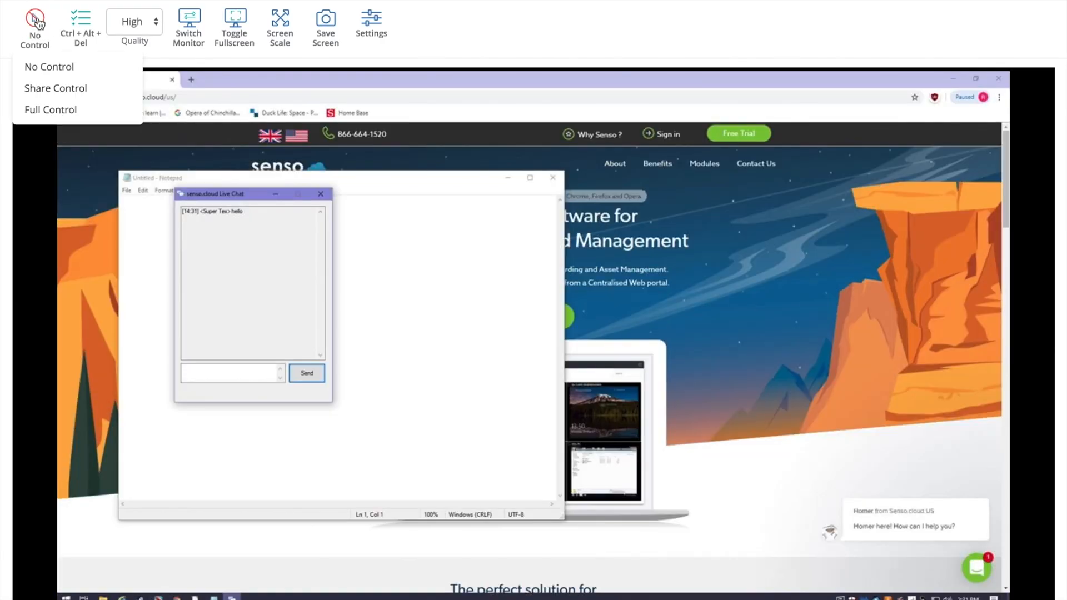
click(60, 112)
click(218, 368)
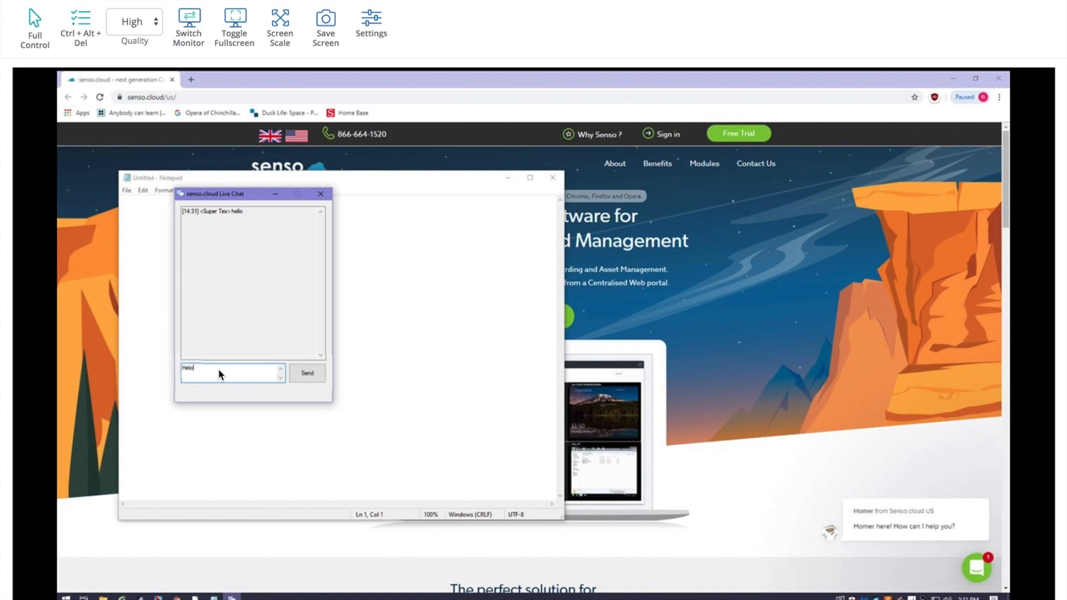
text(Hello)
click(306, 378)
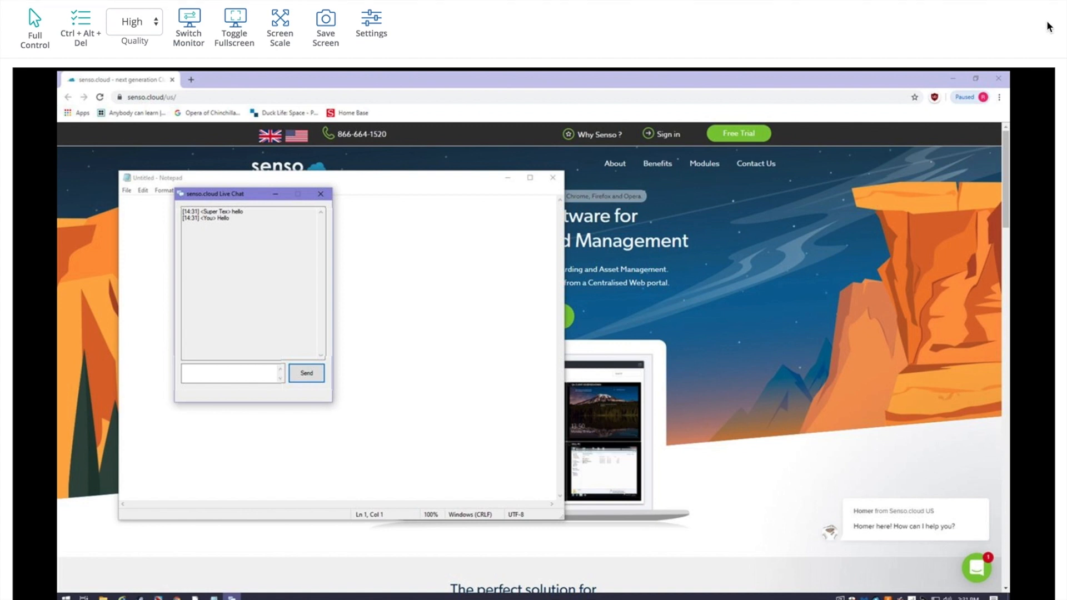
click(1048, 1)
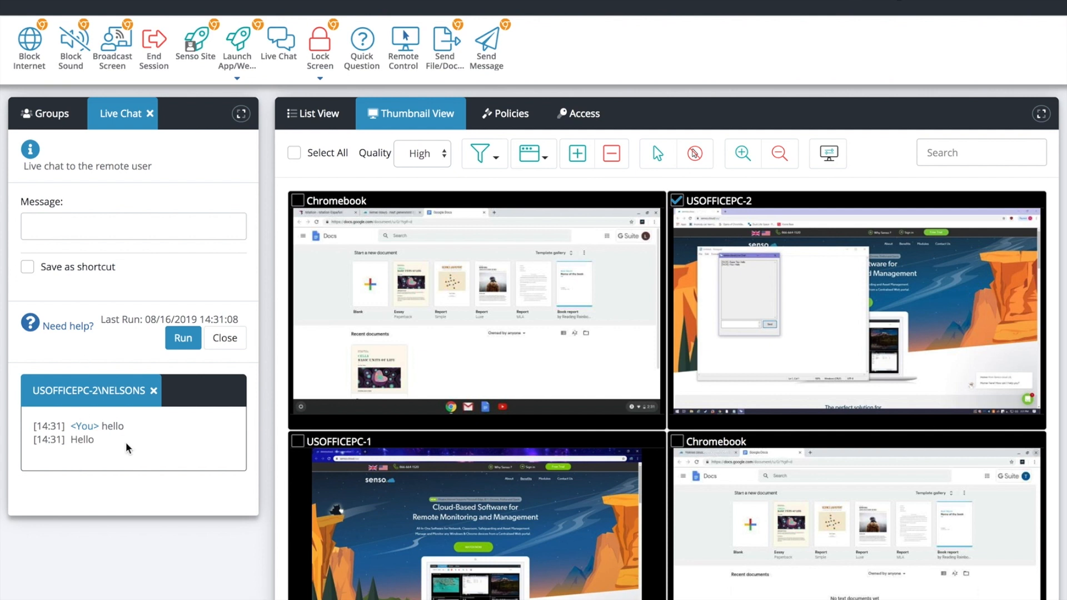
click(149, 114)
Select all devices and lock their screens with the Eyes to Front shortcut.
click(320, 45)
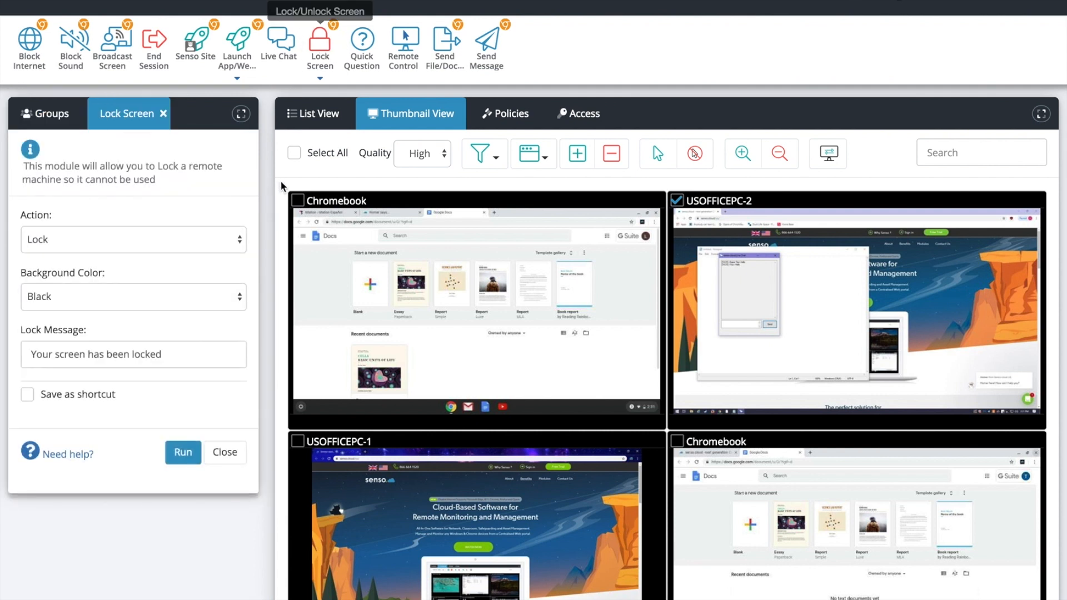
click(294, 152)
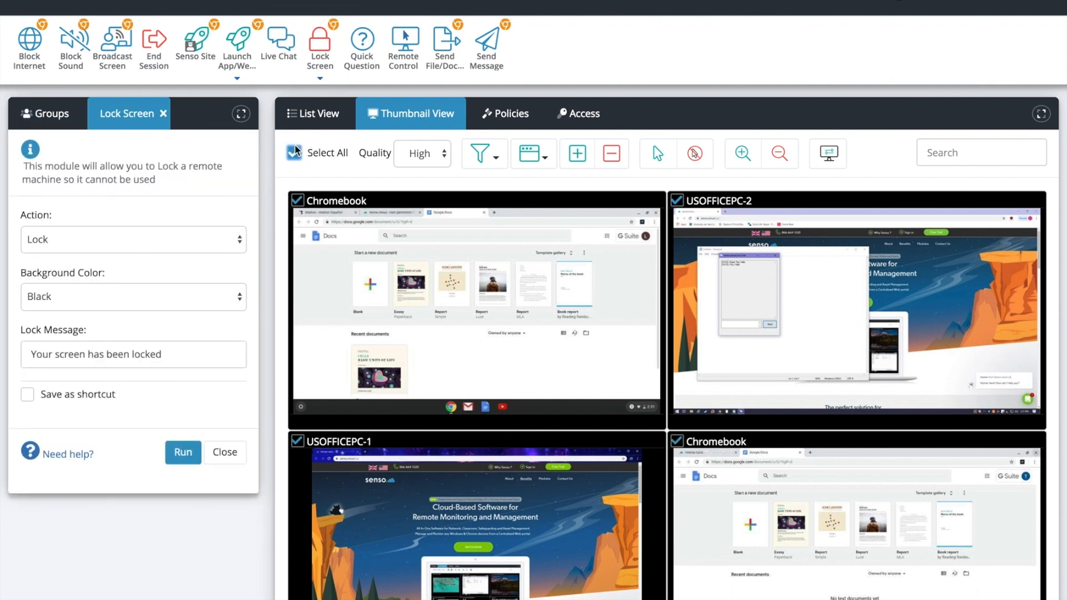
click(321, 78)
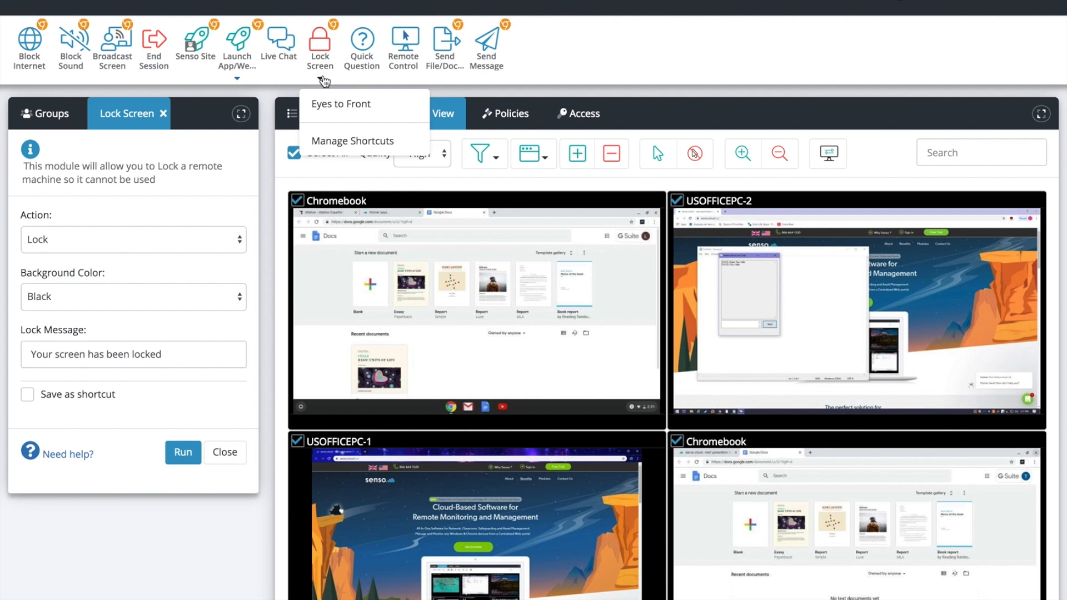
click(328, 103)
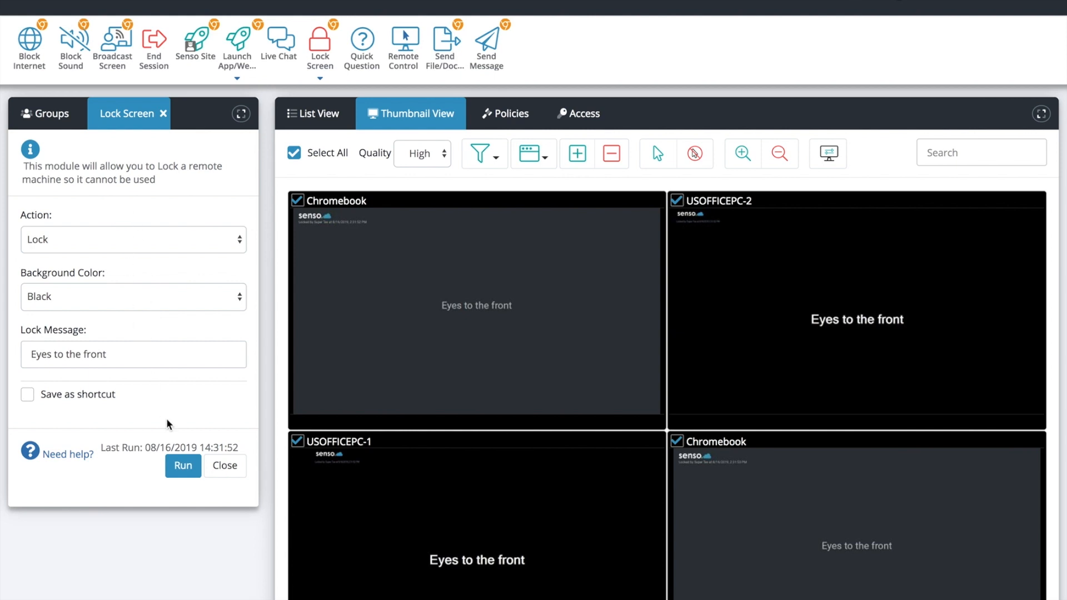
Unlock the screens of all selected devices from the Eyes to the front lock.
click(186, 236)
click(179, 245)
click(179, 247)
click(171, 250)
click(182, 467)
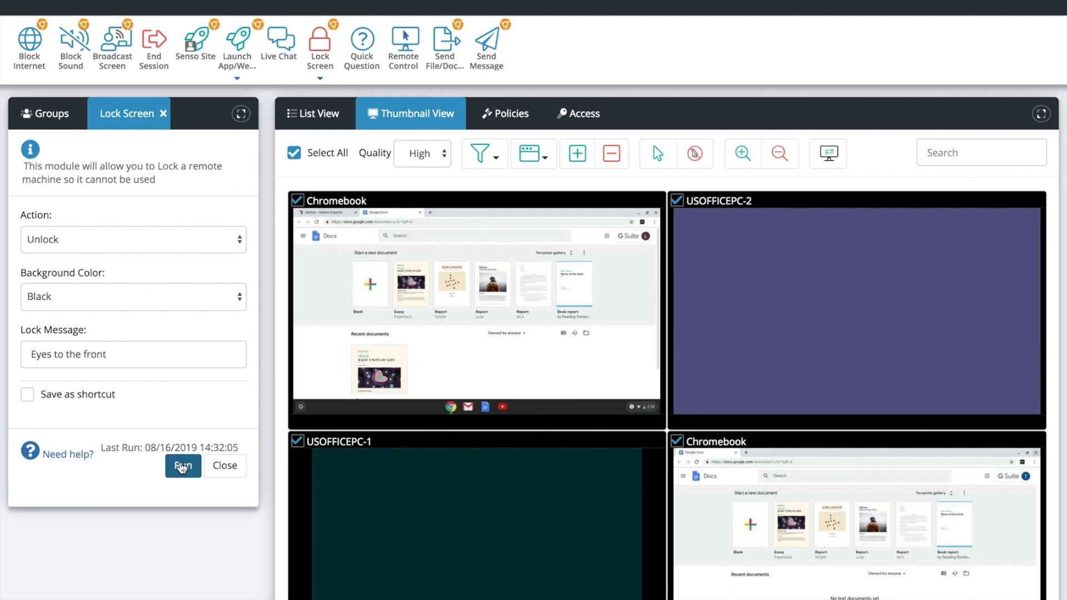
Set the lock background color to Orange and lock all selected screens with the message "Eyes to the front".
click(183, 295)
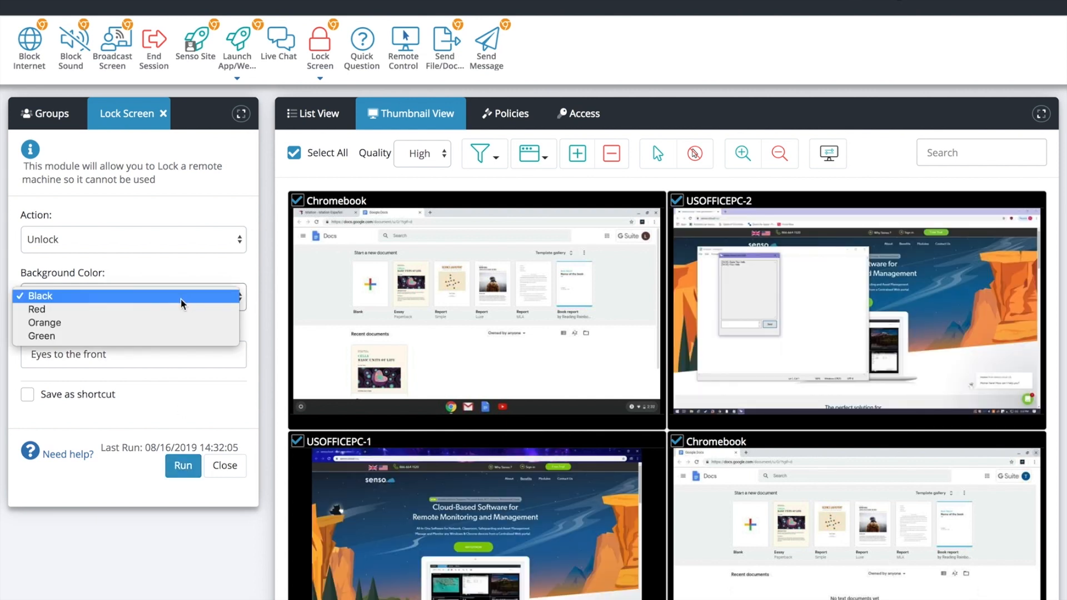
click(172, 322)
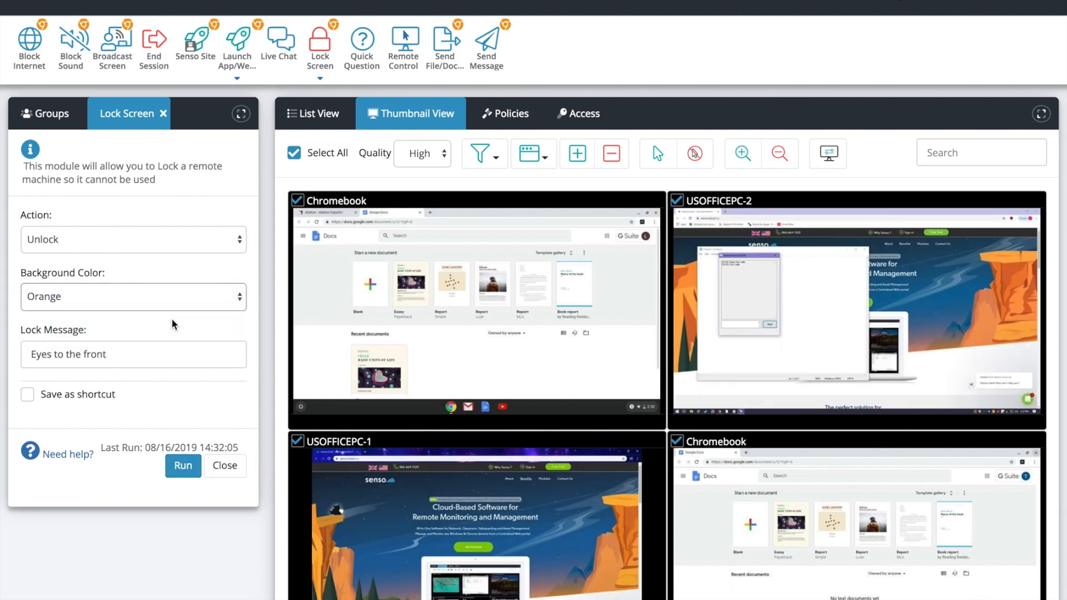
click(184, 466)
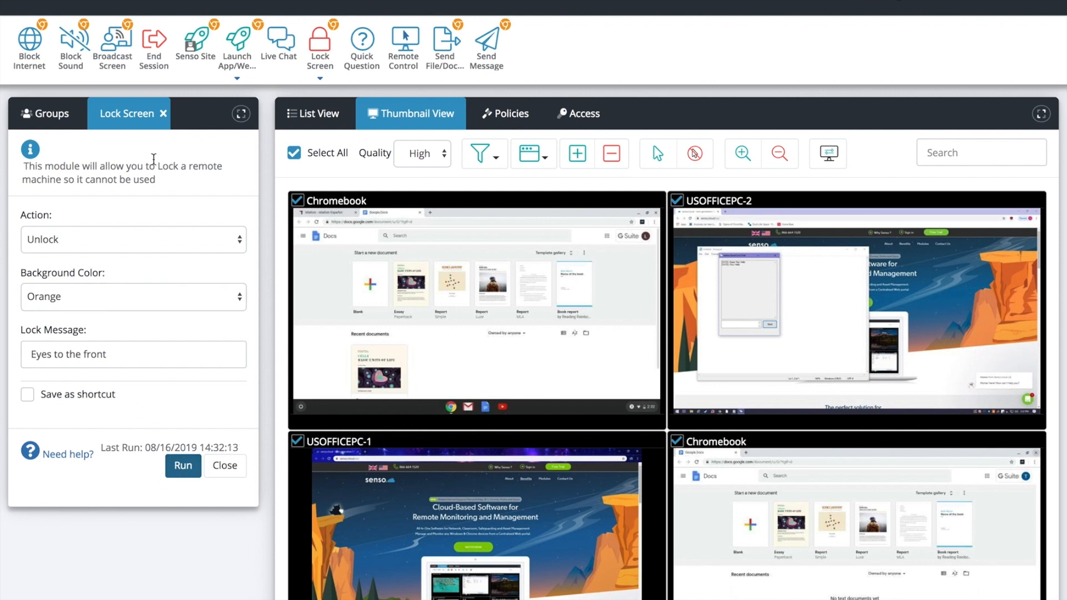
click(162, 230)
click(157, 223)
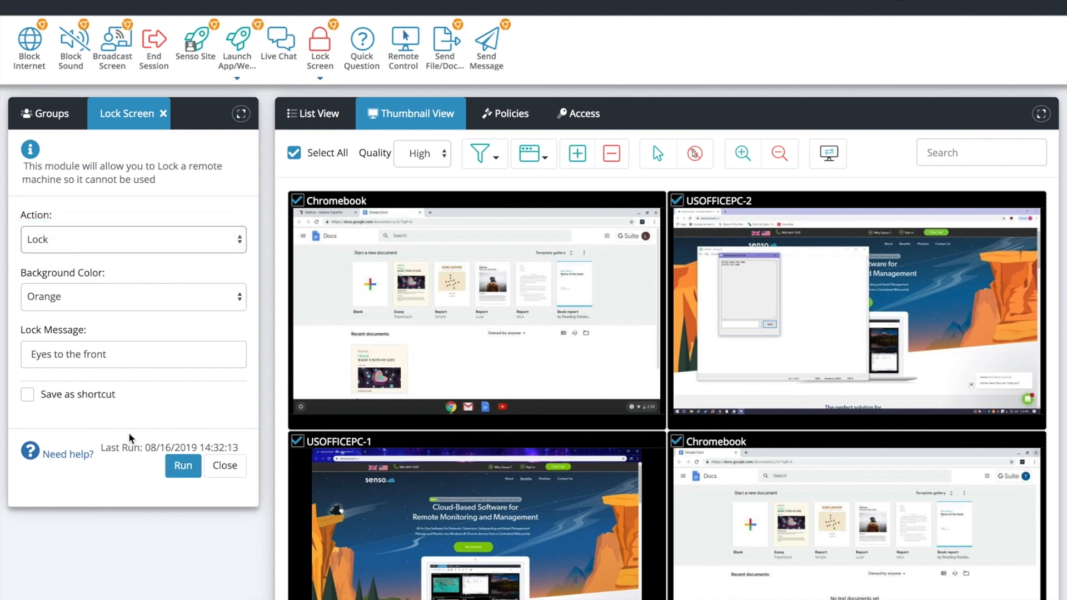
click(183, 466)
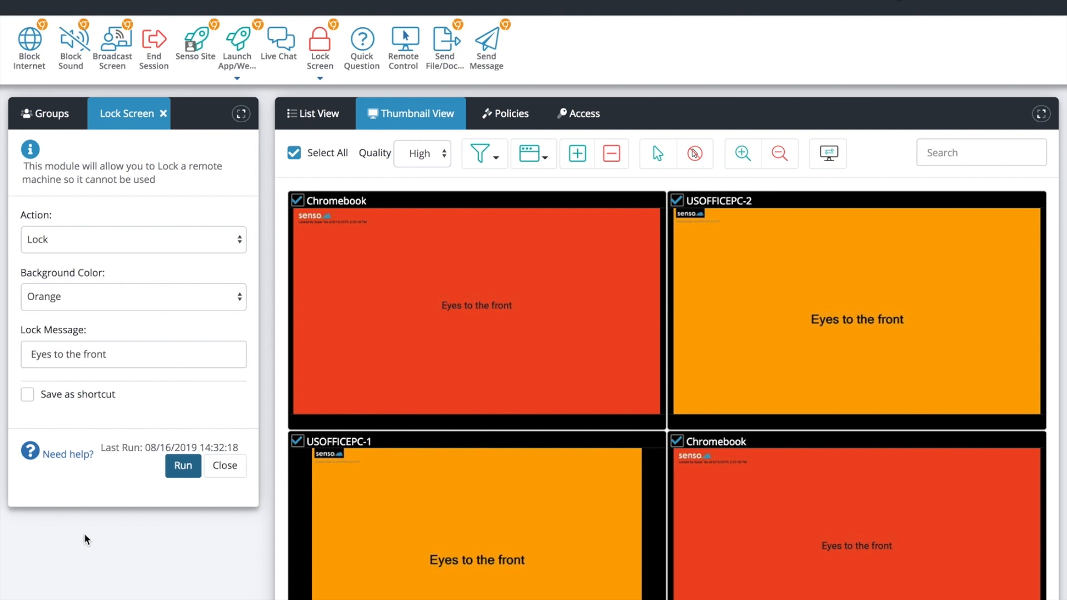
Release the orange lock on all selected devices and close the Lock Screen module.
click(156, 250)
click(155, 254)
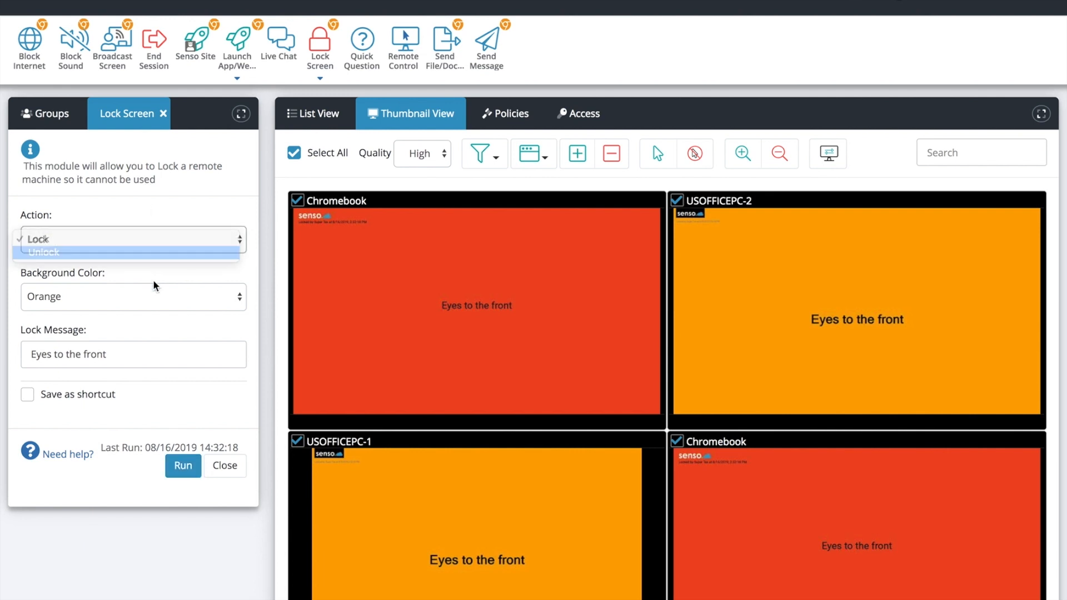
click(184, 467)
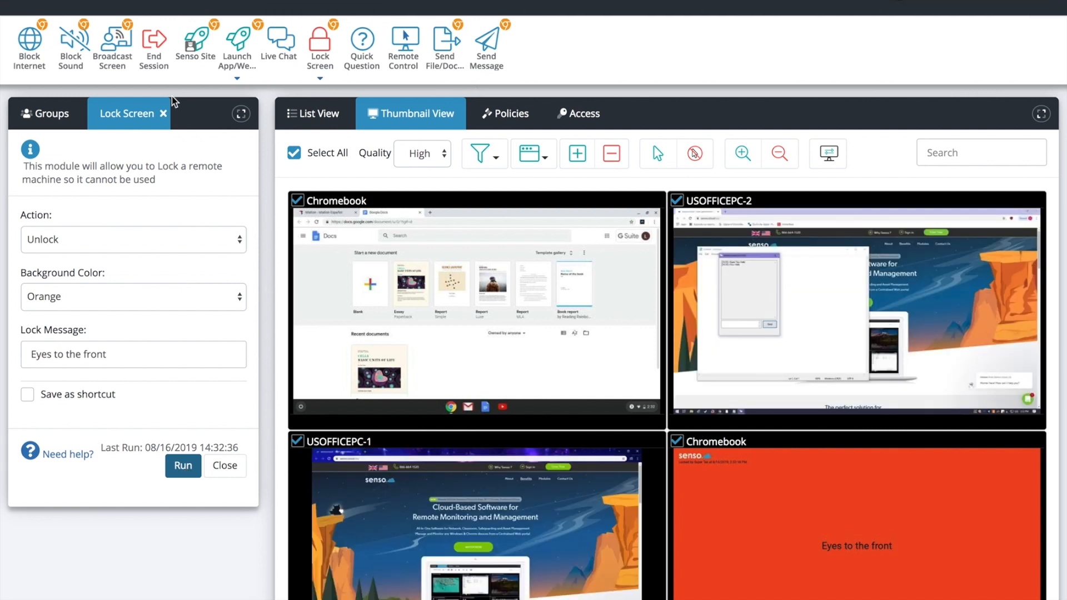
click(163, 114)
Start a Quick Question for only USOFFICEPC-1 and USOFFICEPC-2 with the question "How many Bits in a byte?".
click(372, 43)
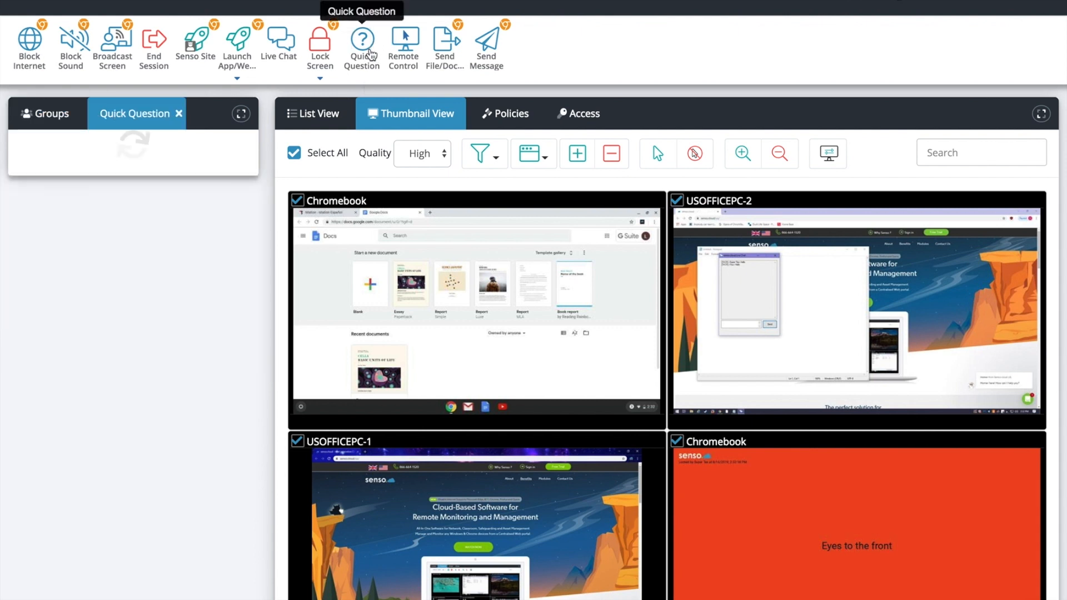
click(293, 153)
click(677, 201)
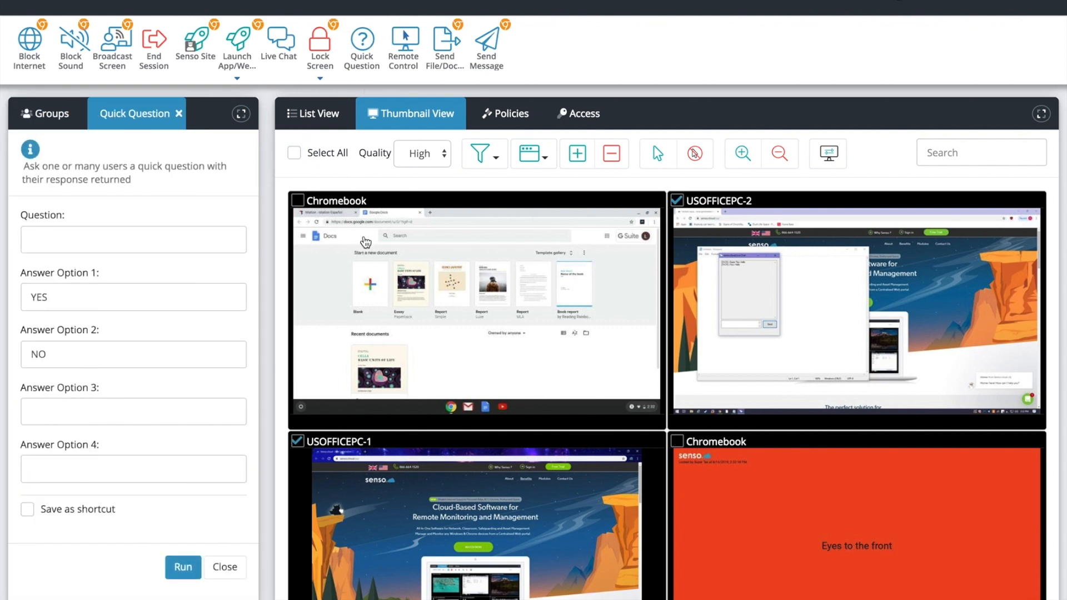
click(120, 248)
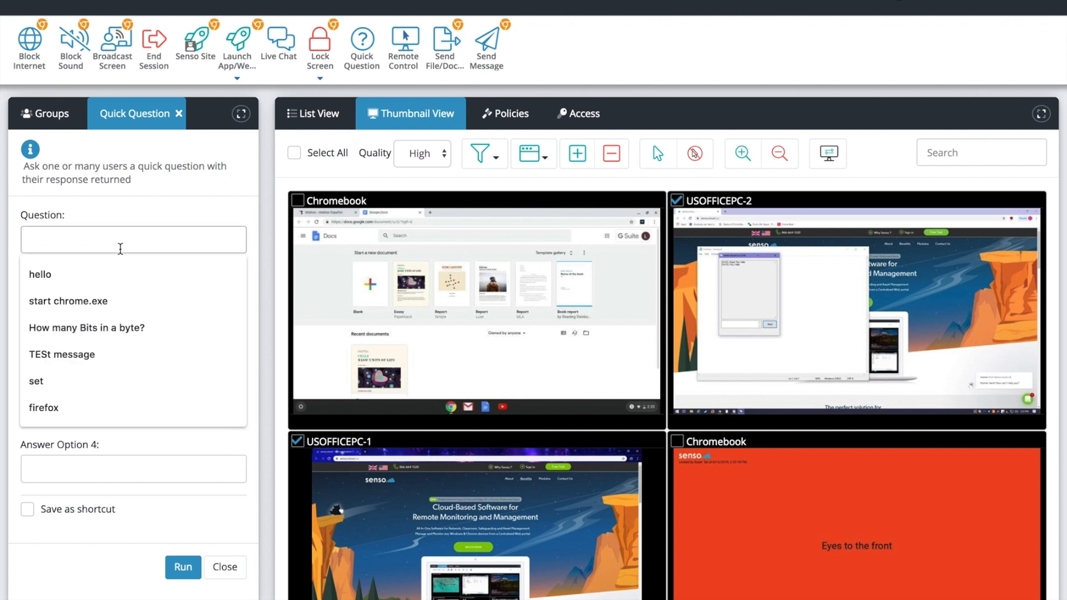
click(113, 325)
Set the four answer options to 3, 5, 7 and 8 and send the question to the selected computers.
drag(56, 296, 19, 295)
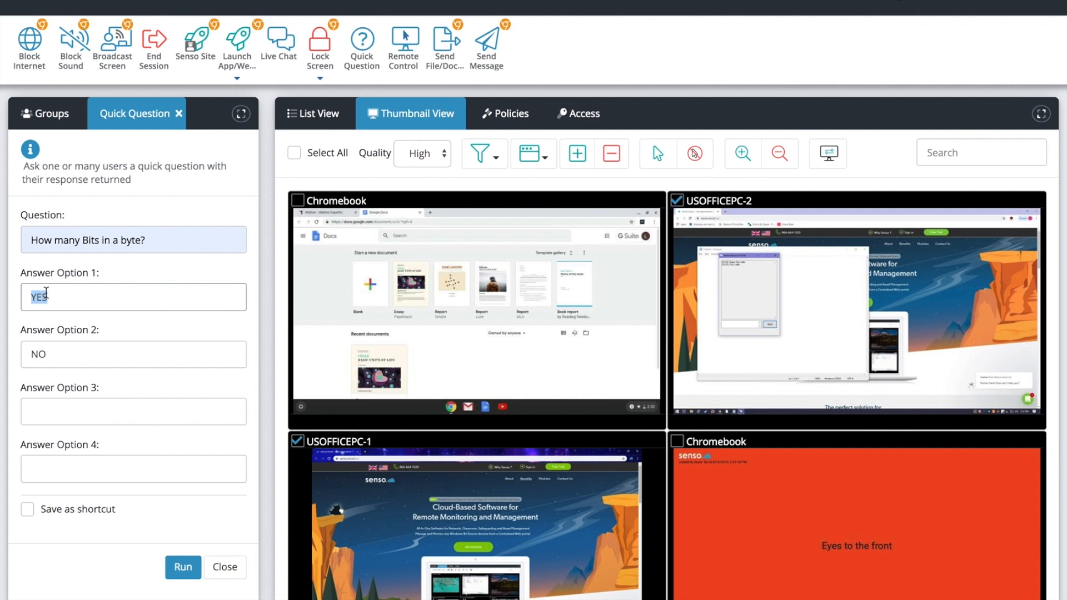
text(3)
drag(53, 354, 11, 353)
text(5)
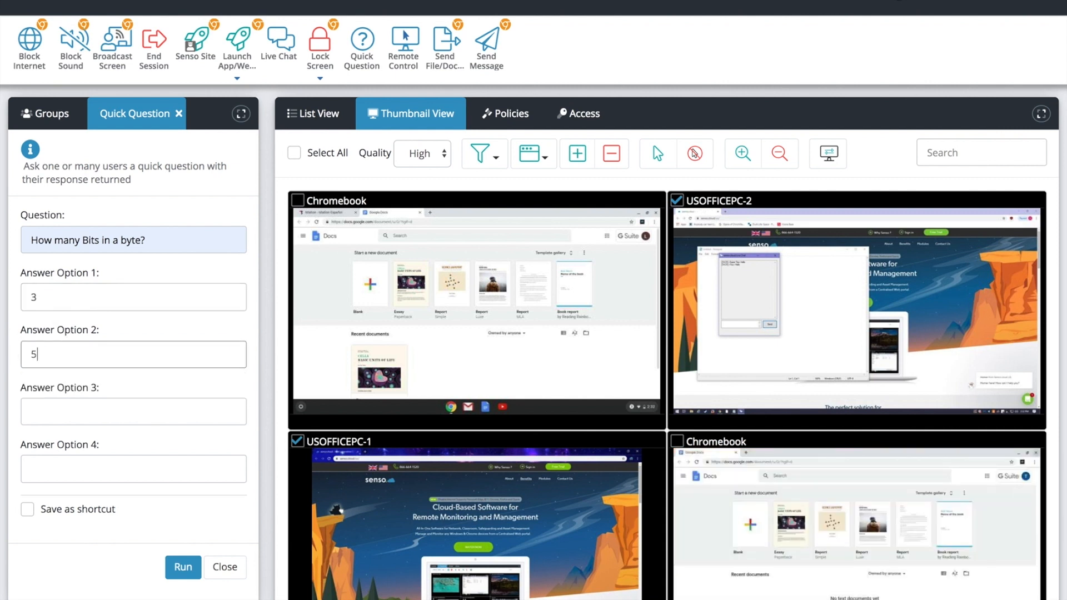
click(59, 404)
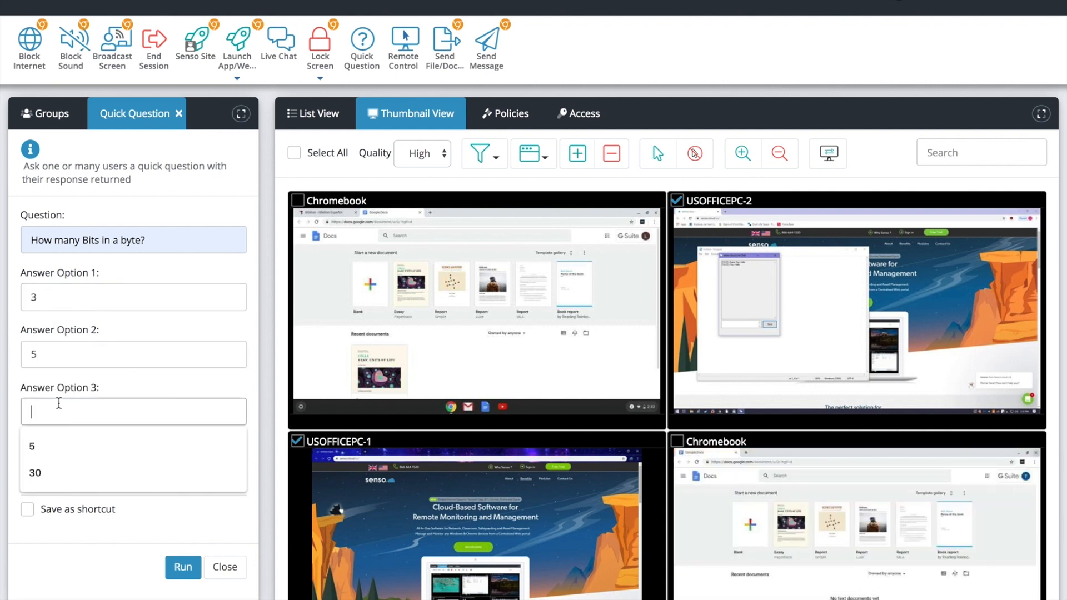
text(7)
click(76, 470)
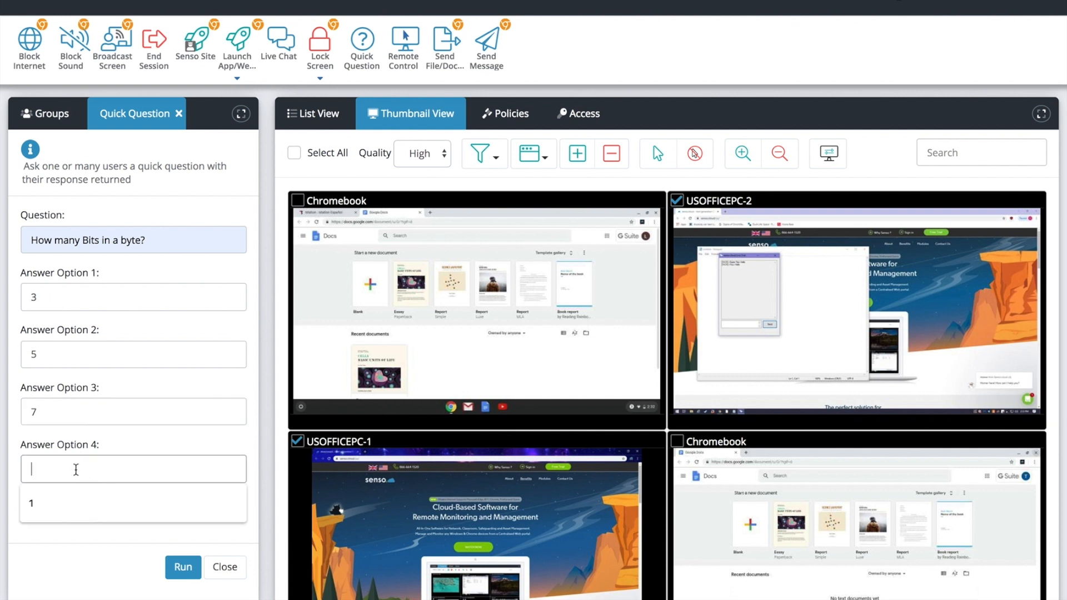
text(8)
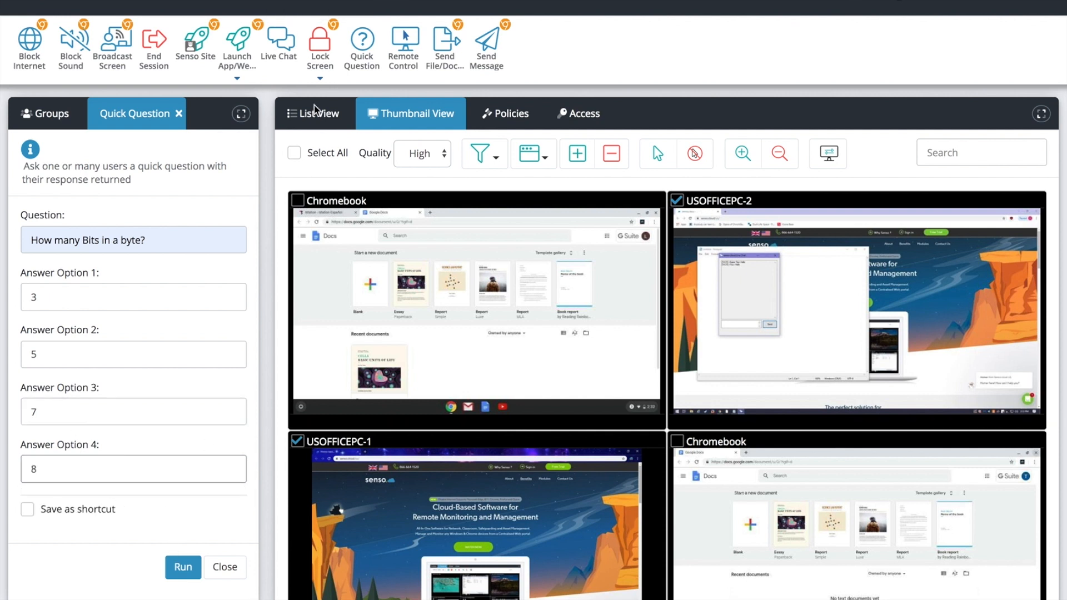
click(185, 565)
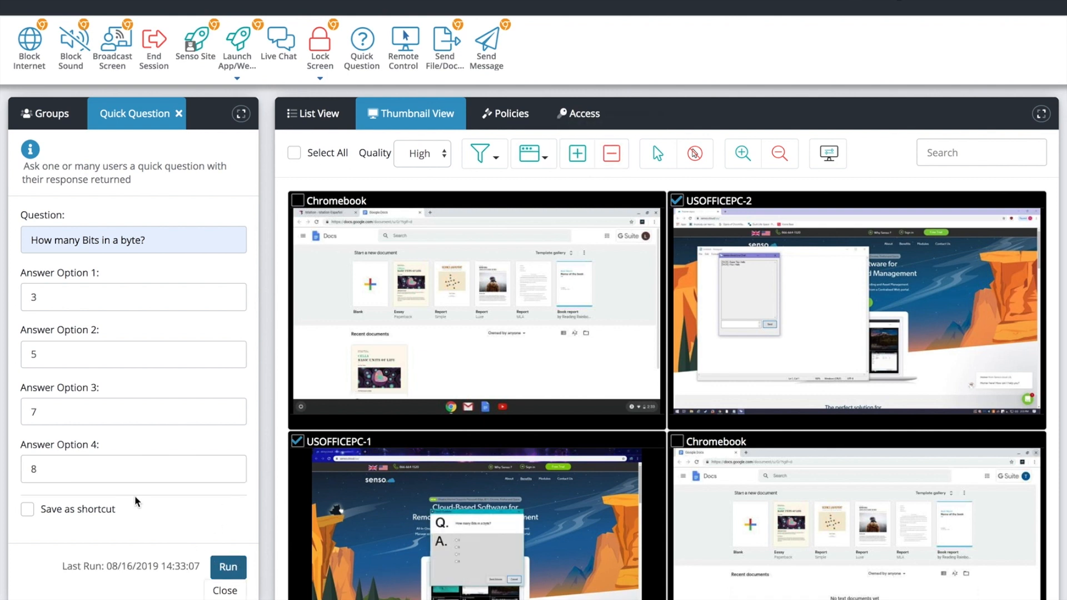
Take Full Control of USOFFICEPC-1, submit 8 as the answer to the quick question, and close the remote session.
double_click(479, 543)
click(49, 28)
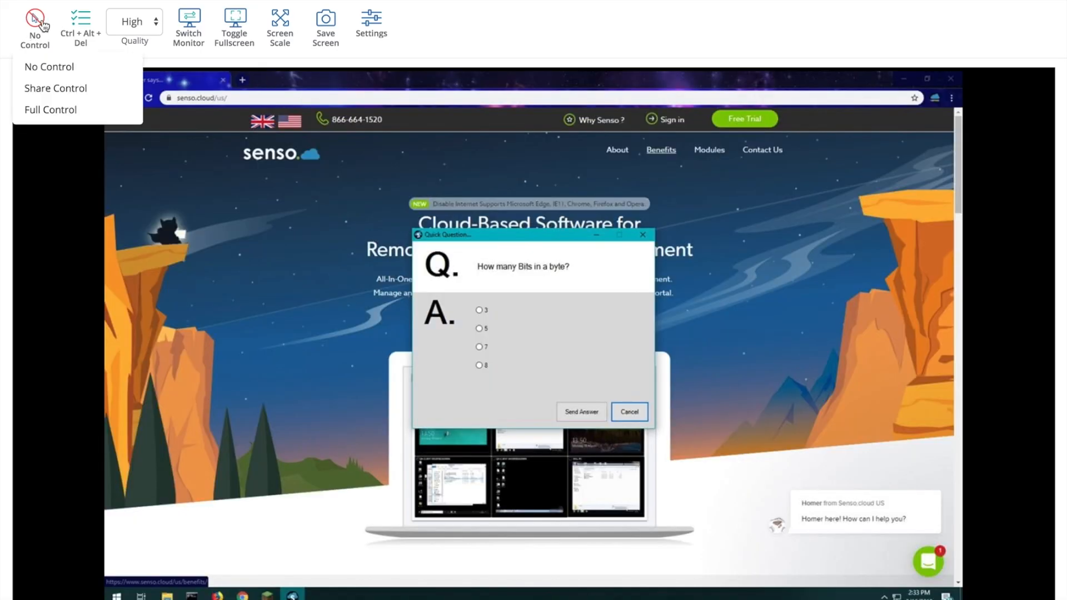
click(33, 109)
click(479, 365)
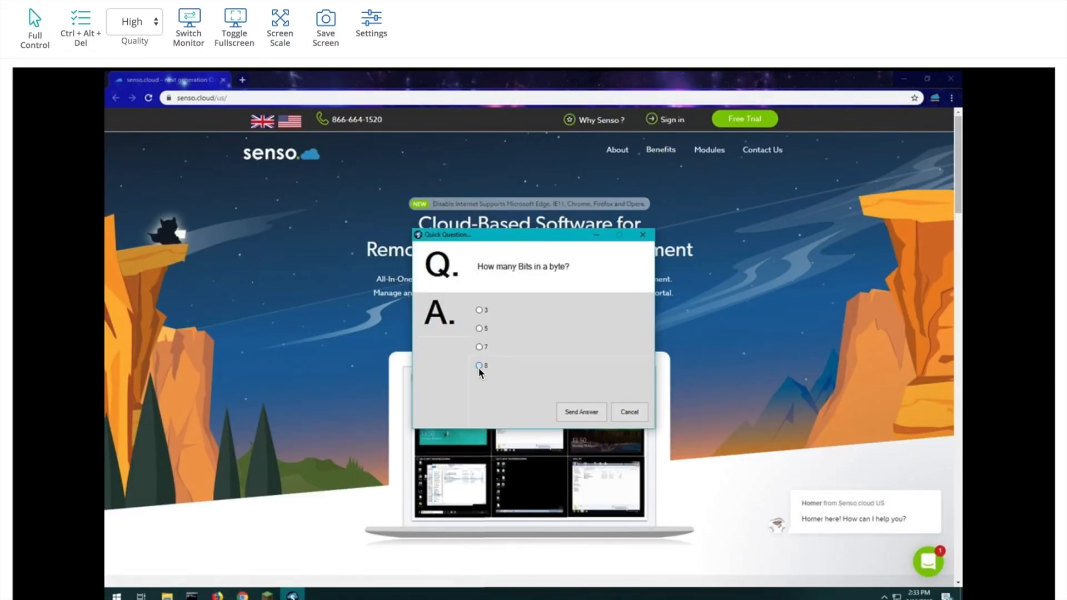
click(589, 412)
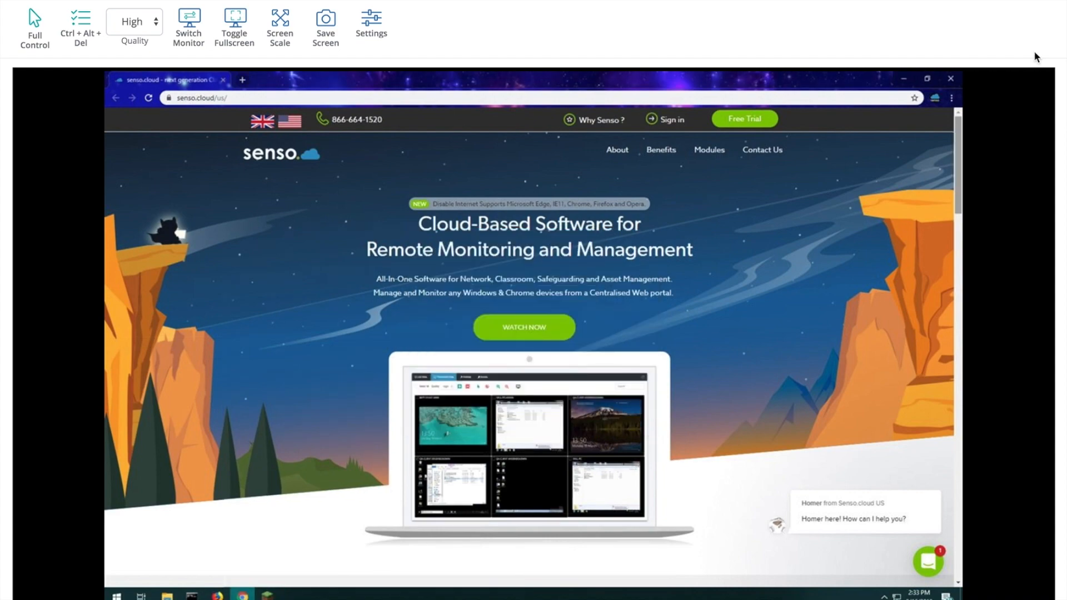
click(1048, 10)
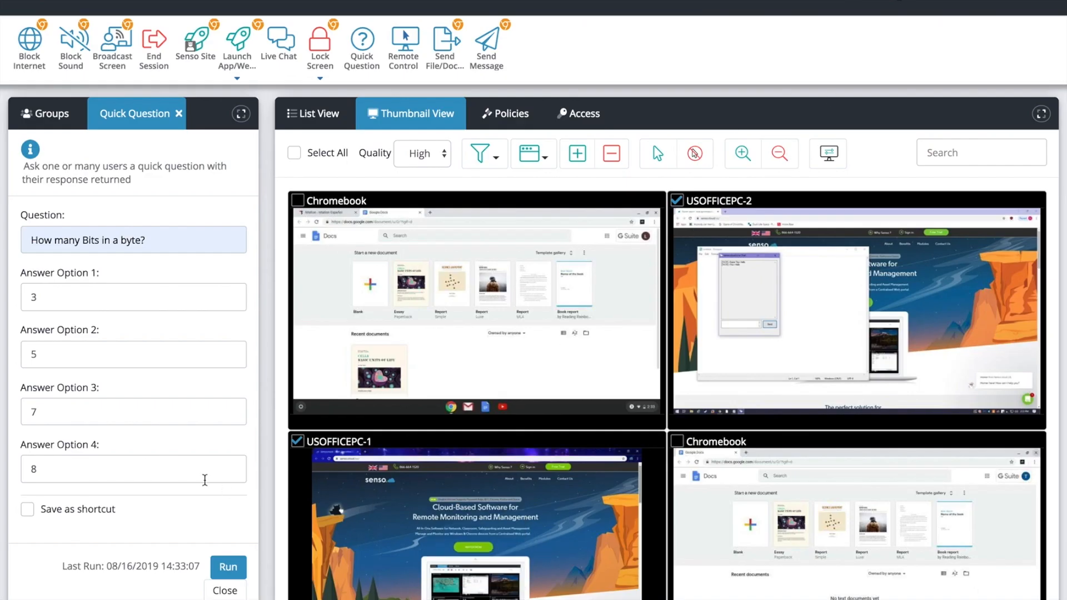
Review the Quick Question results for each user's response status.
scroll(203, 479, down, 5)
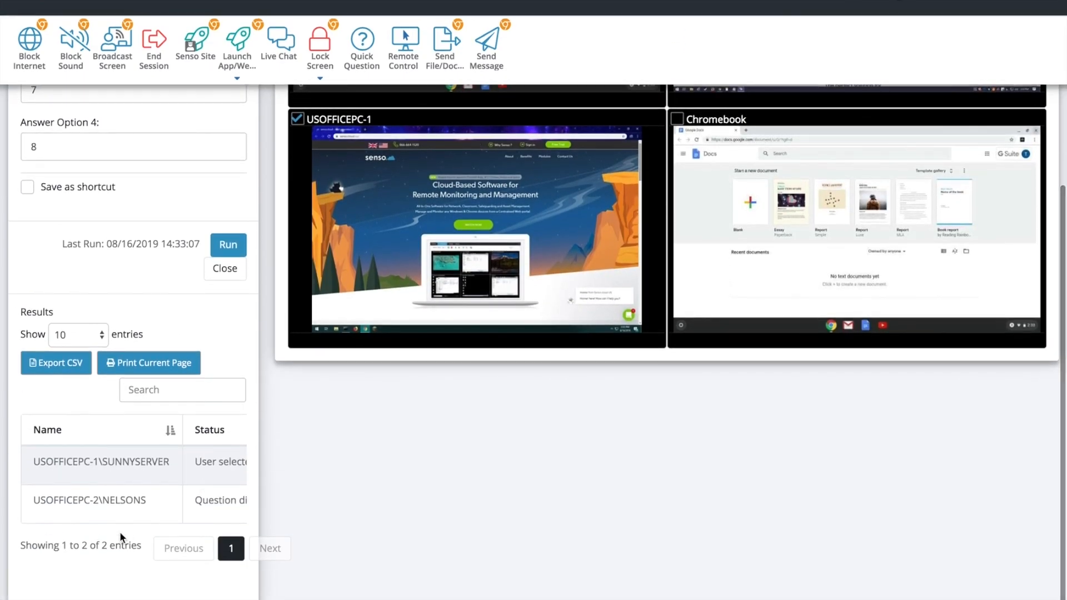
scroll(254, 496, up, 4)
scroll(255, 496, up, 2)
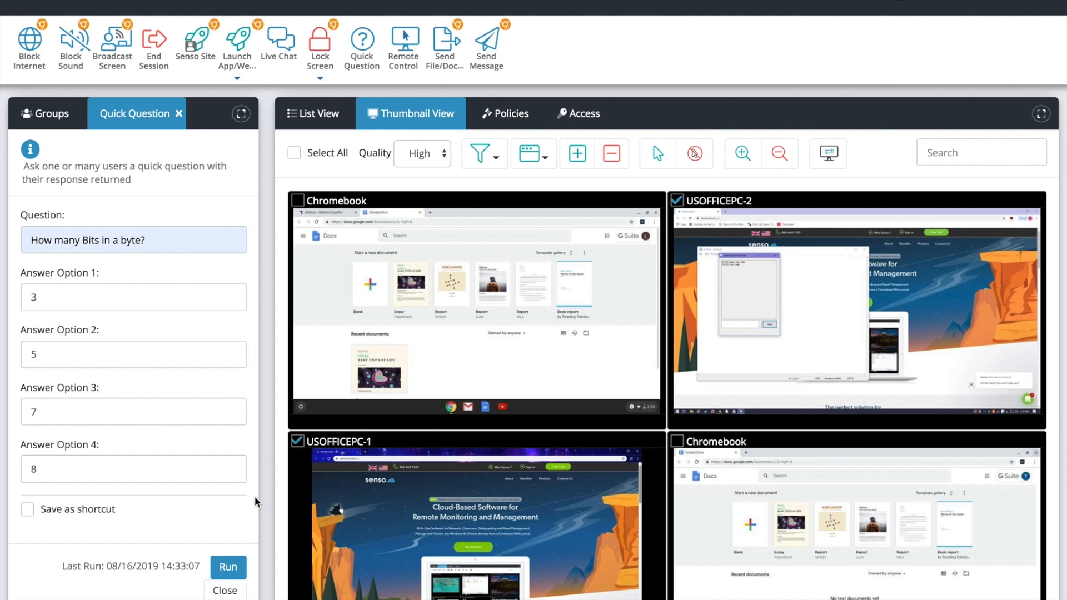
Deselect USOFFICEPC-2 and USOFFICEPC-1 and close the Quick Question tool.
click(679, 199)
click(298, 442)
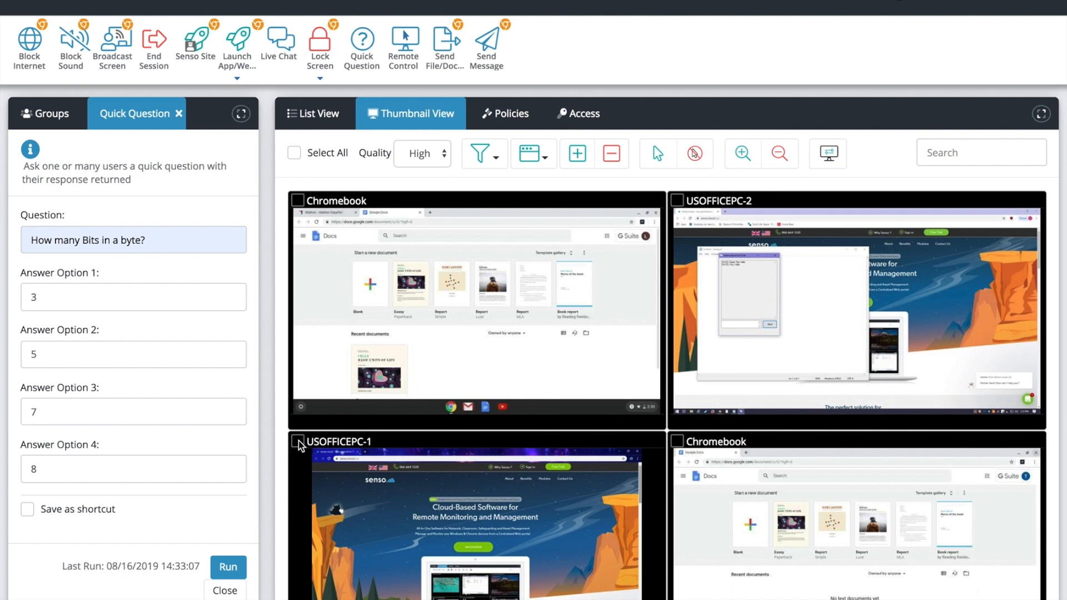
click(179, 113)
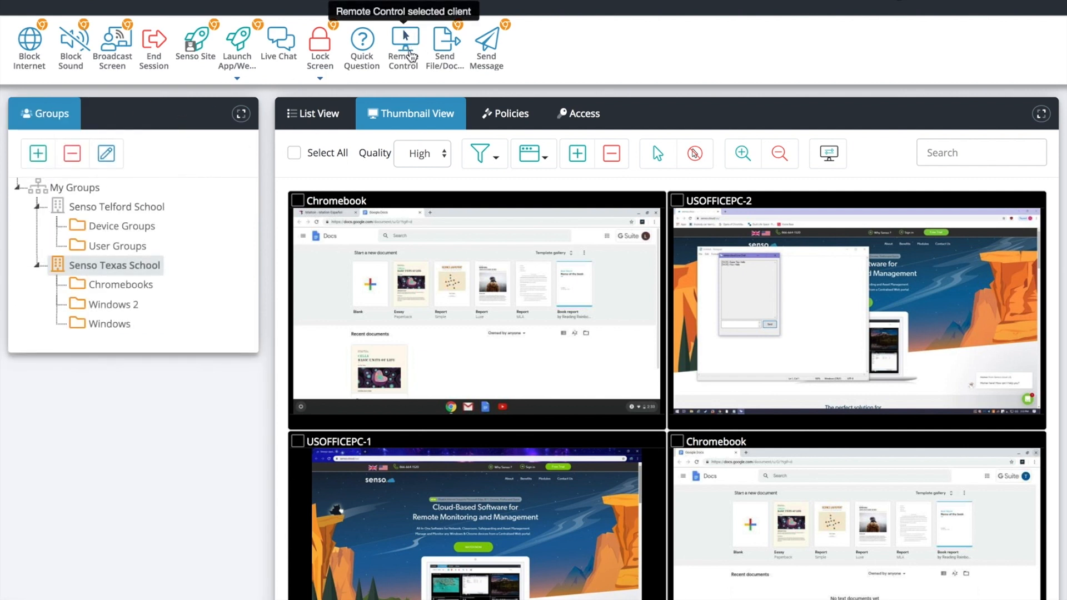
Take Full Control of USOFFICEPC-2, close its live chat, Notepad and browser windows, and exit the remote session.
double_click(817, 333)
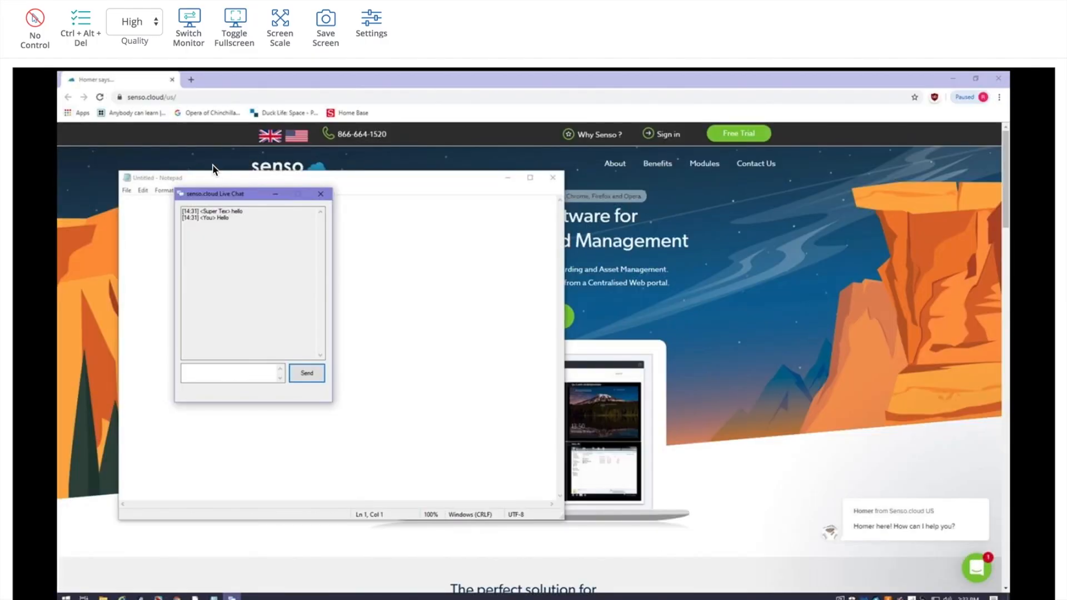
click(34, 21)
click(52, 111)
click(320, 194)
click(554, 179)
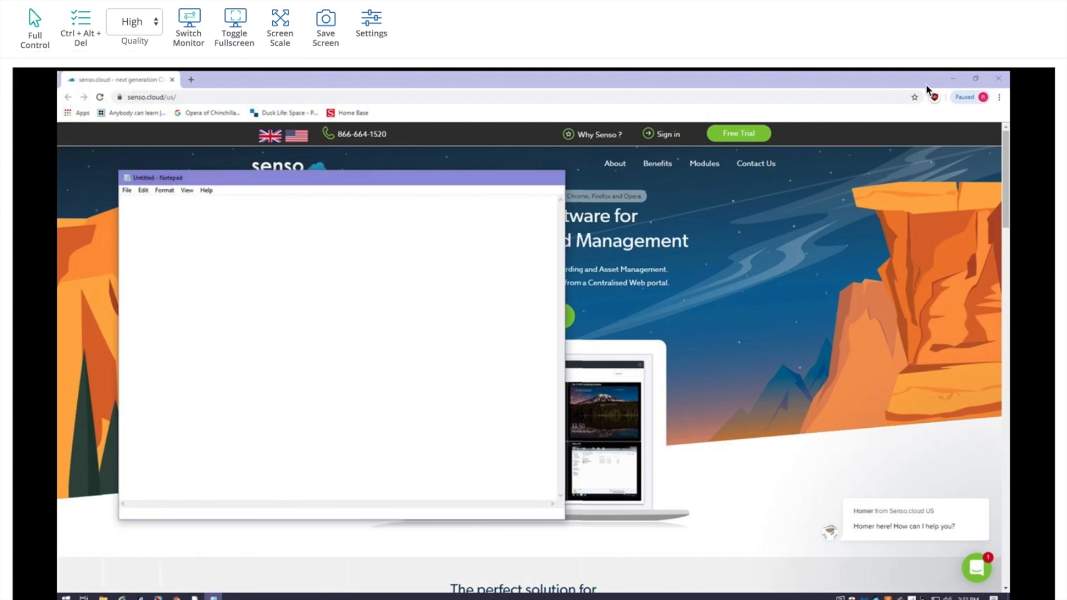
click(999, 78)
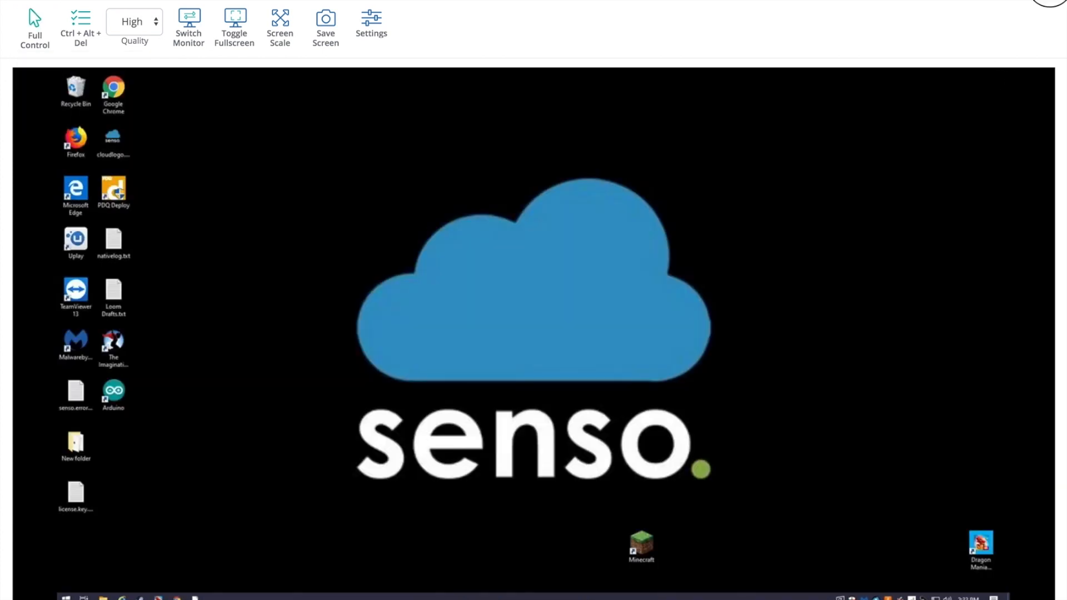
click(1047, 5)
Start Send File/Document, check its upload option, select the stored file Renato-Software.jpg and enable automatically running it after sending.
click(446, 61)
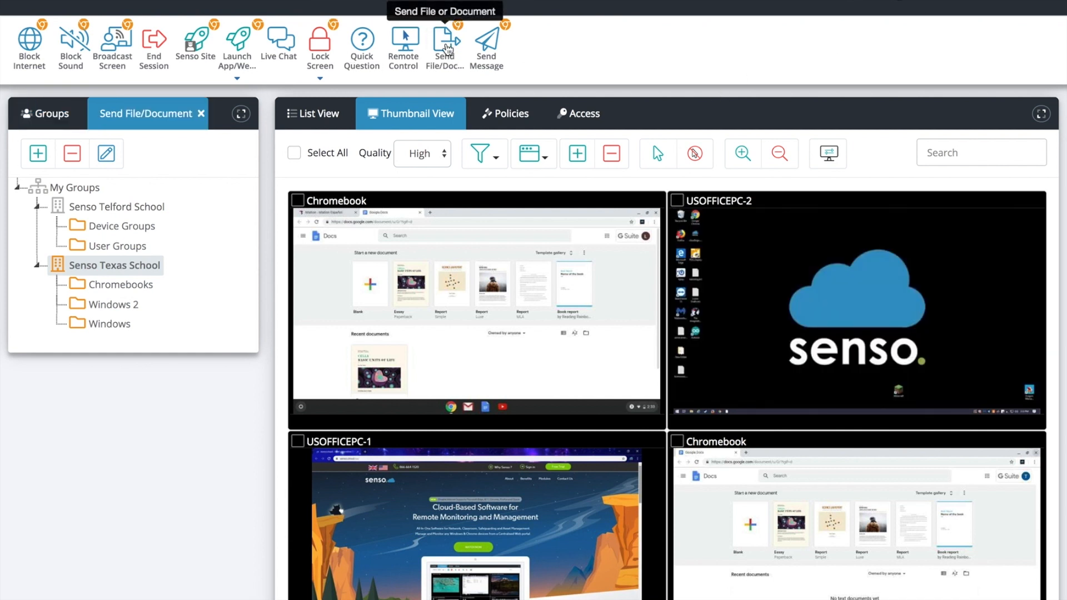
click(202, 213)
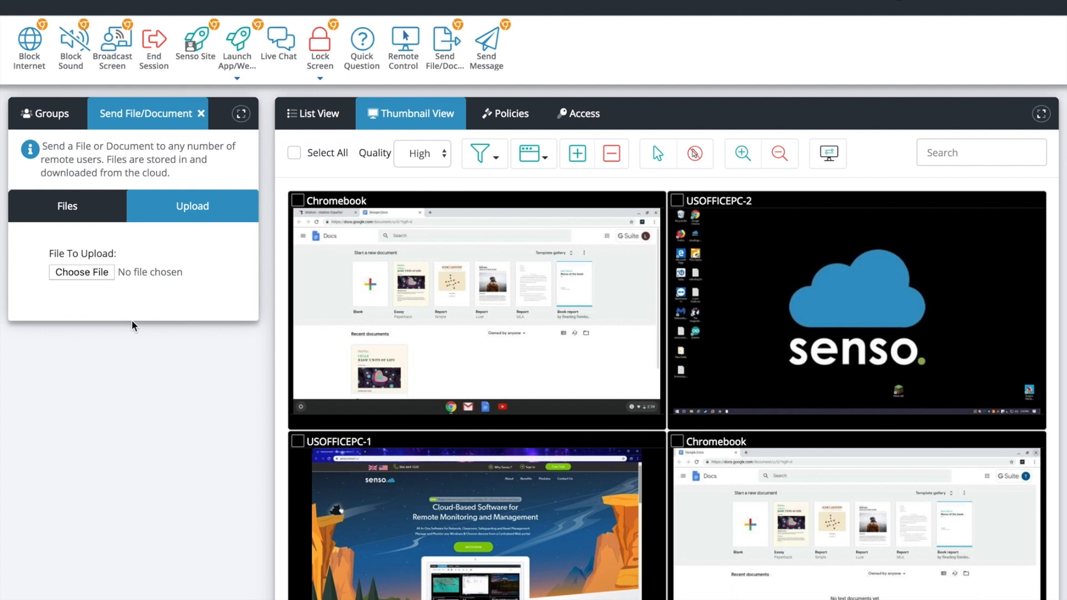
click(84, 209)
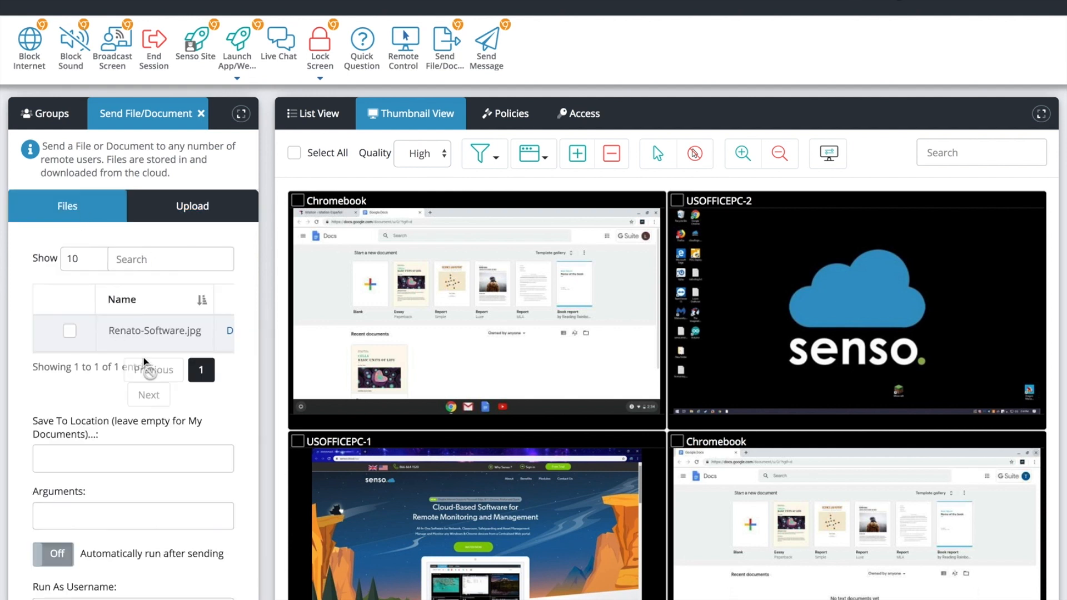
click(70, 332)
scroll(148, 343, down, 4)
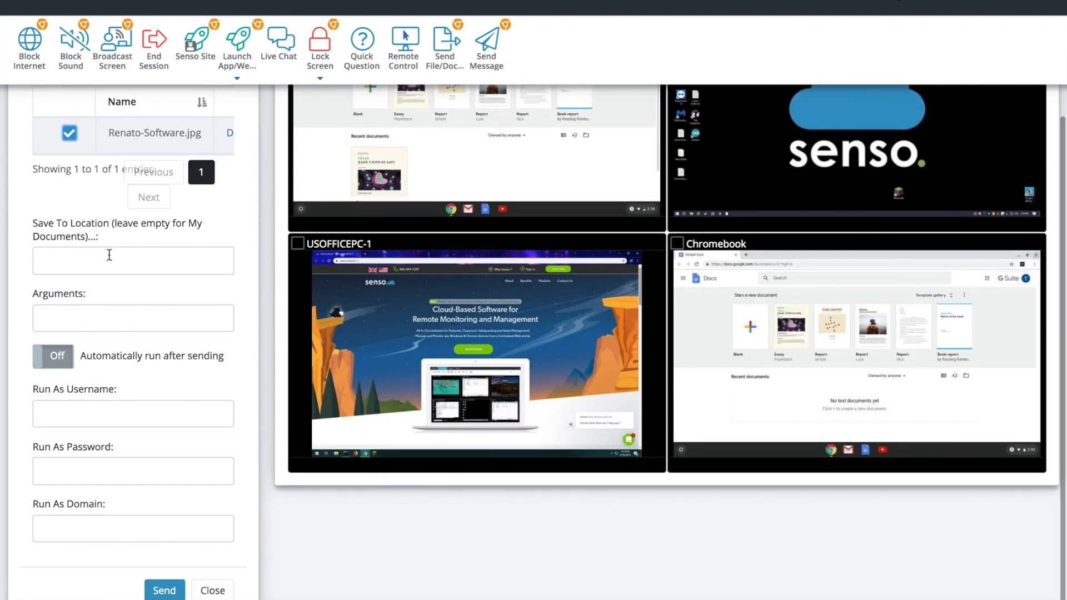
click(56, 355)
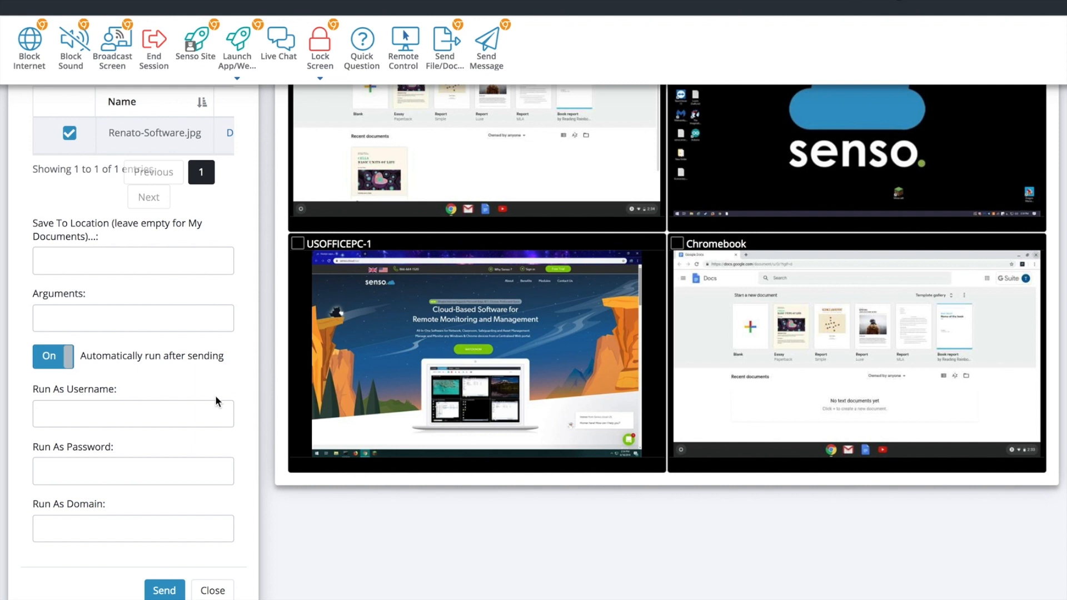
scroll(216, 395, down, 1)
Select all devices and send Renato-Software.jpg to them.
click(163, 575)
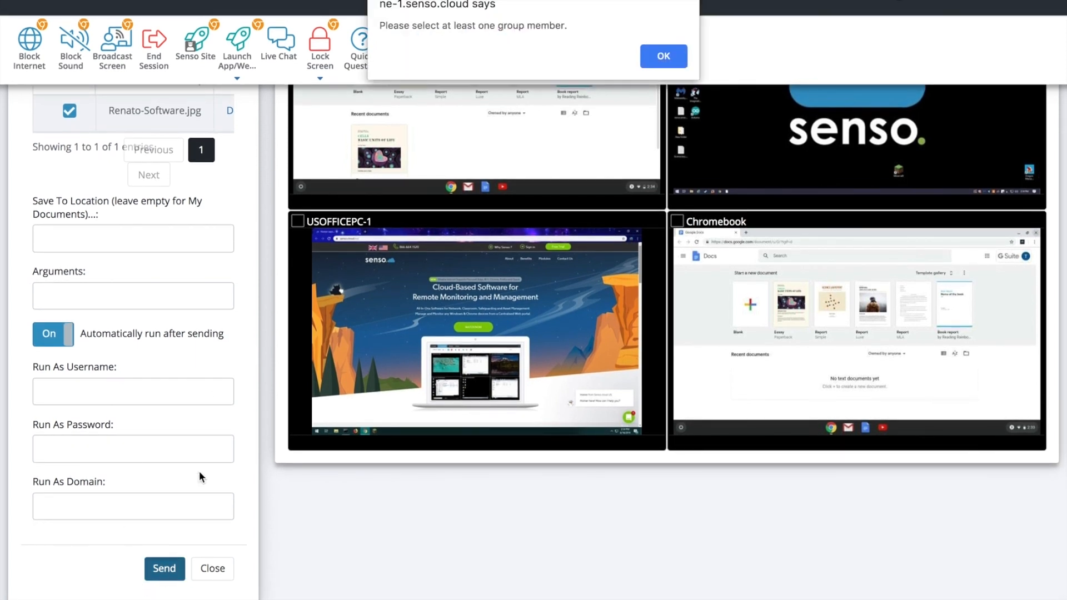
click(663, 54)
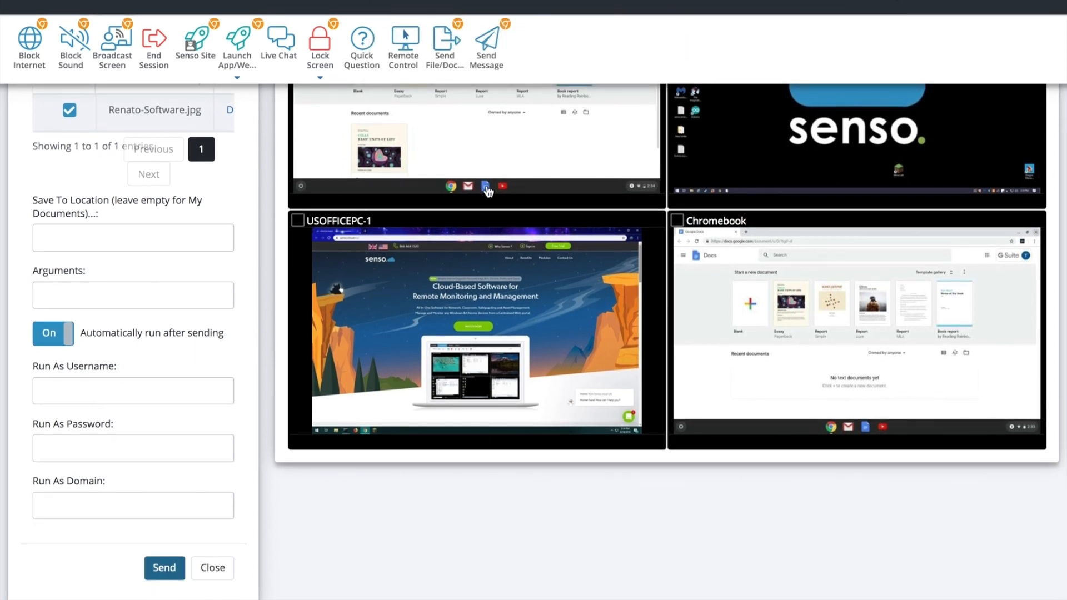
scroll(483, 185, up, 4)
click(294, 153)
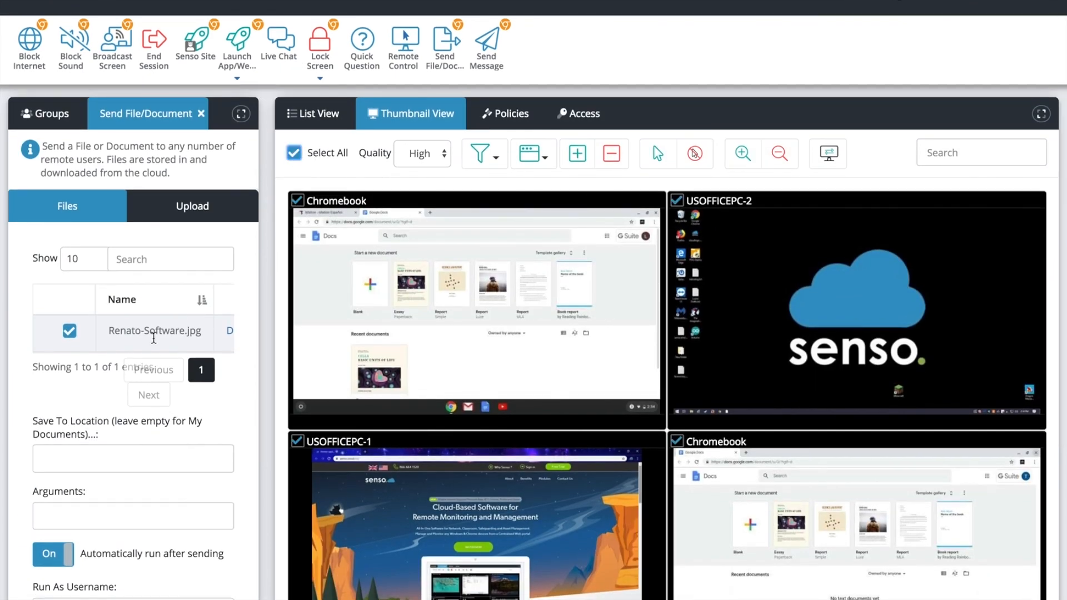
scroll(152, 344, down, 4)
click(161, 571)
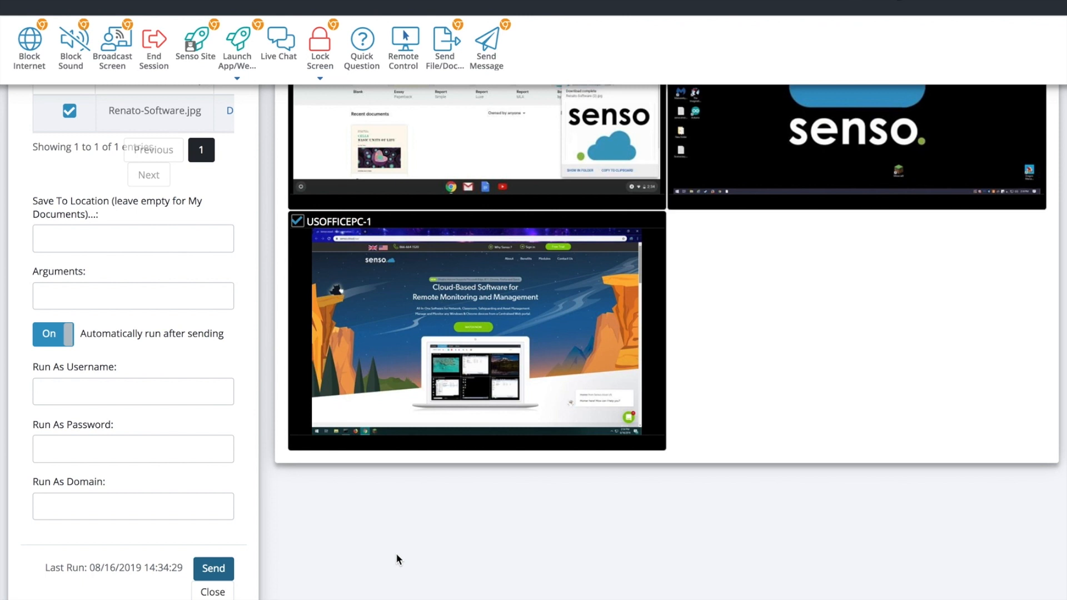
Open a remote view of the first Chromebook to check the file delivery.
scroll(446, 458, up, 5)
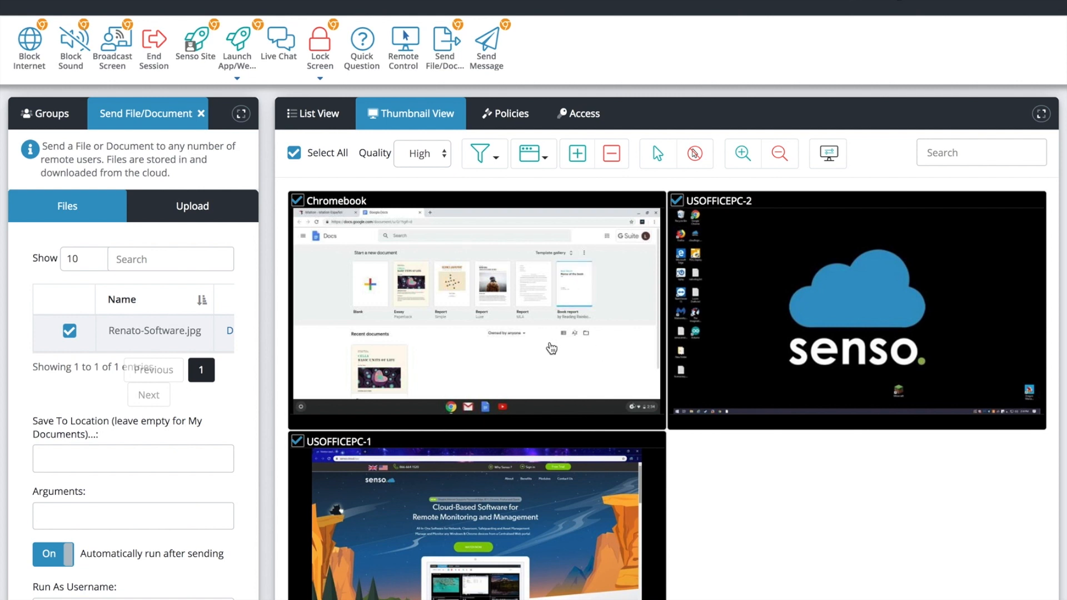
double_click(521, 292)
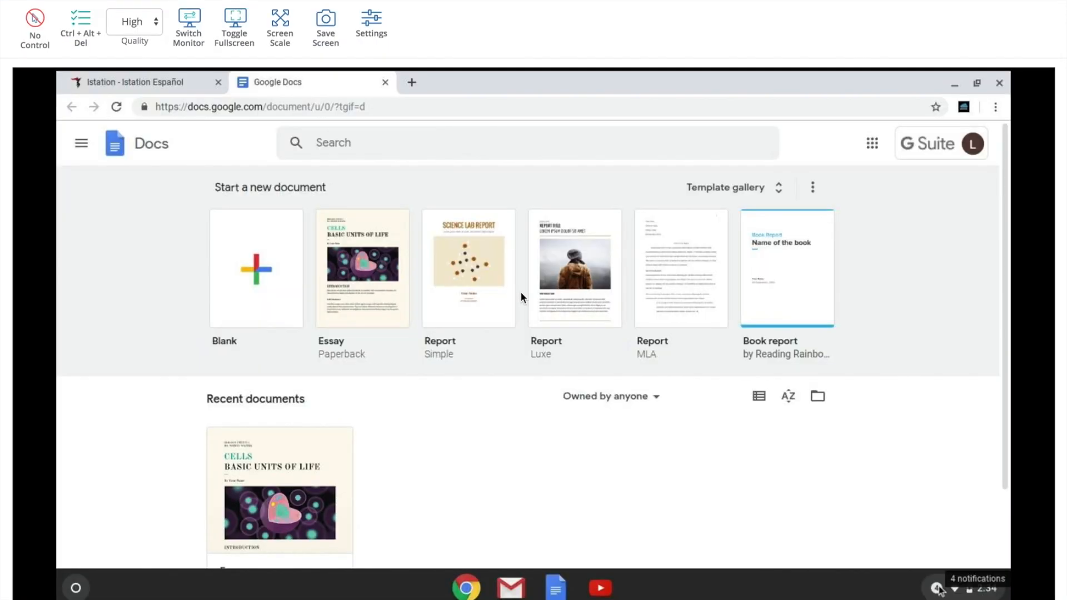